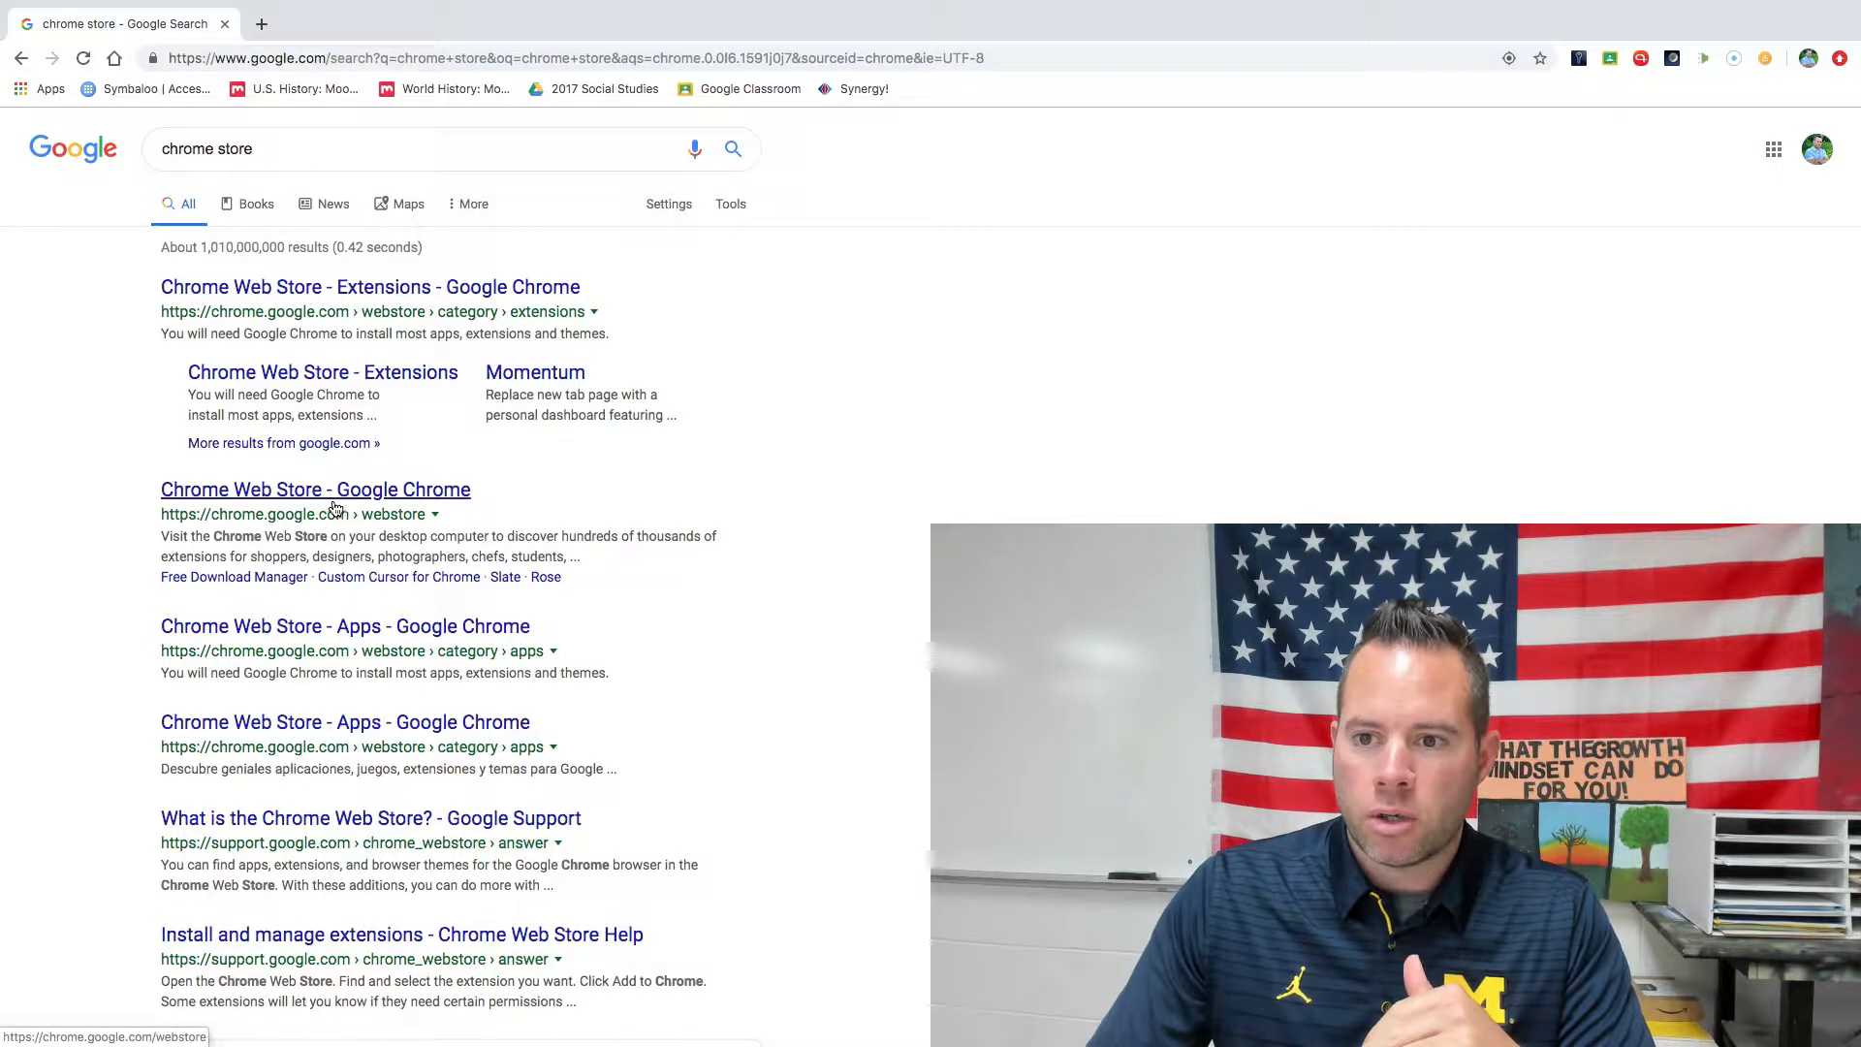
# Open the Chrome Web Store from the Google results and search it for "screencastify".
pyautogui.click(374, 499)
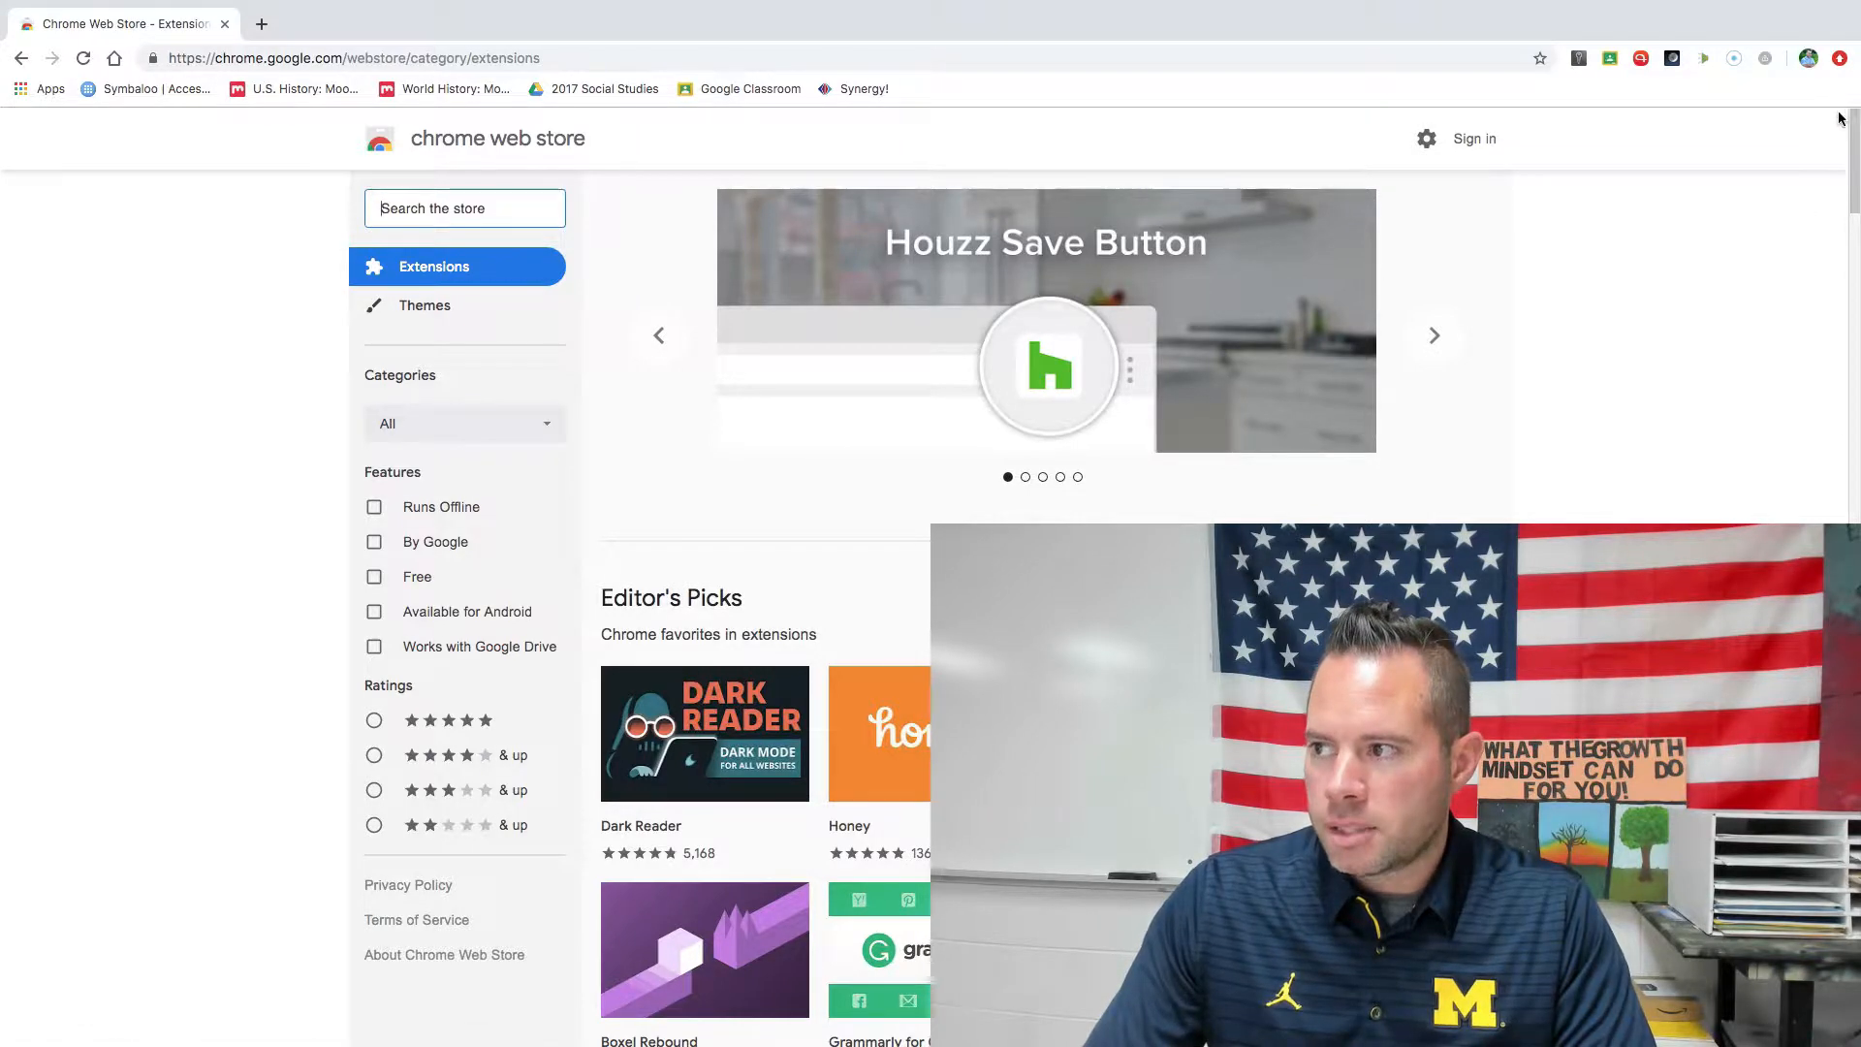
pyautogui.click(436, 199)
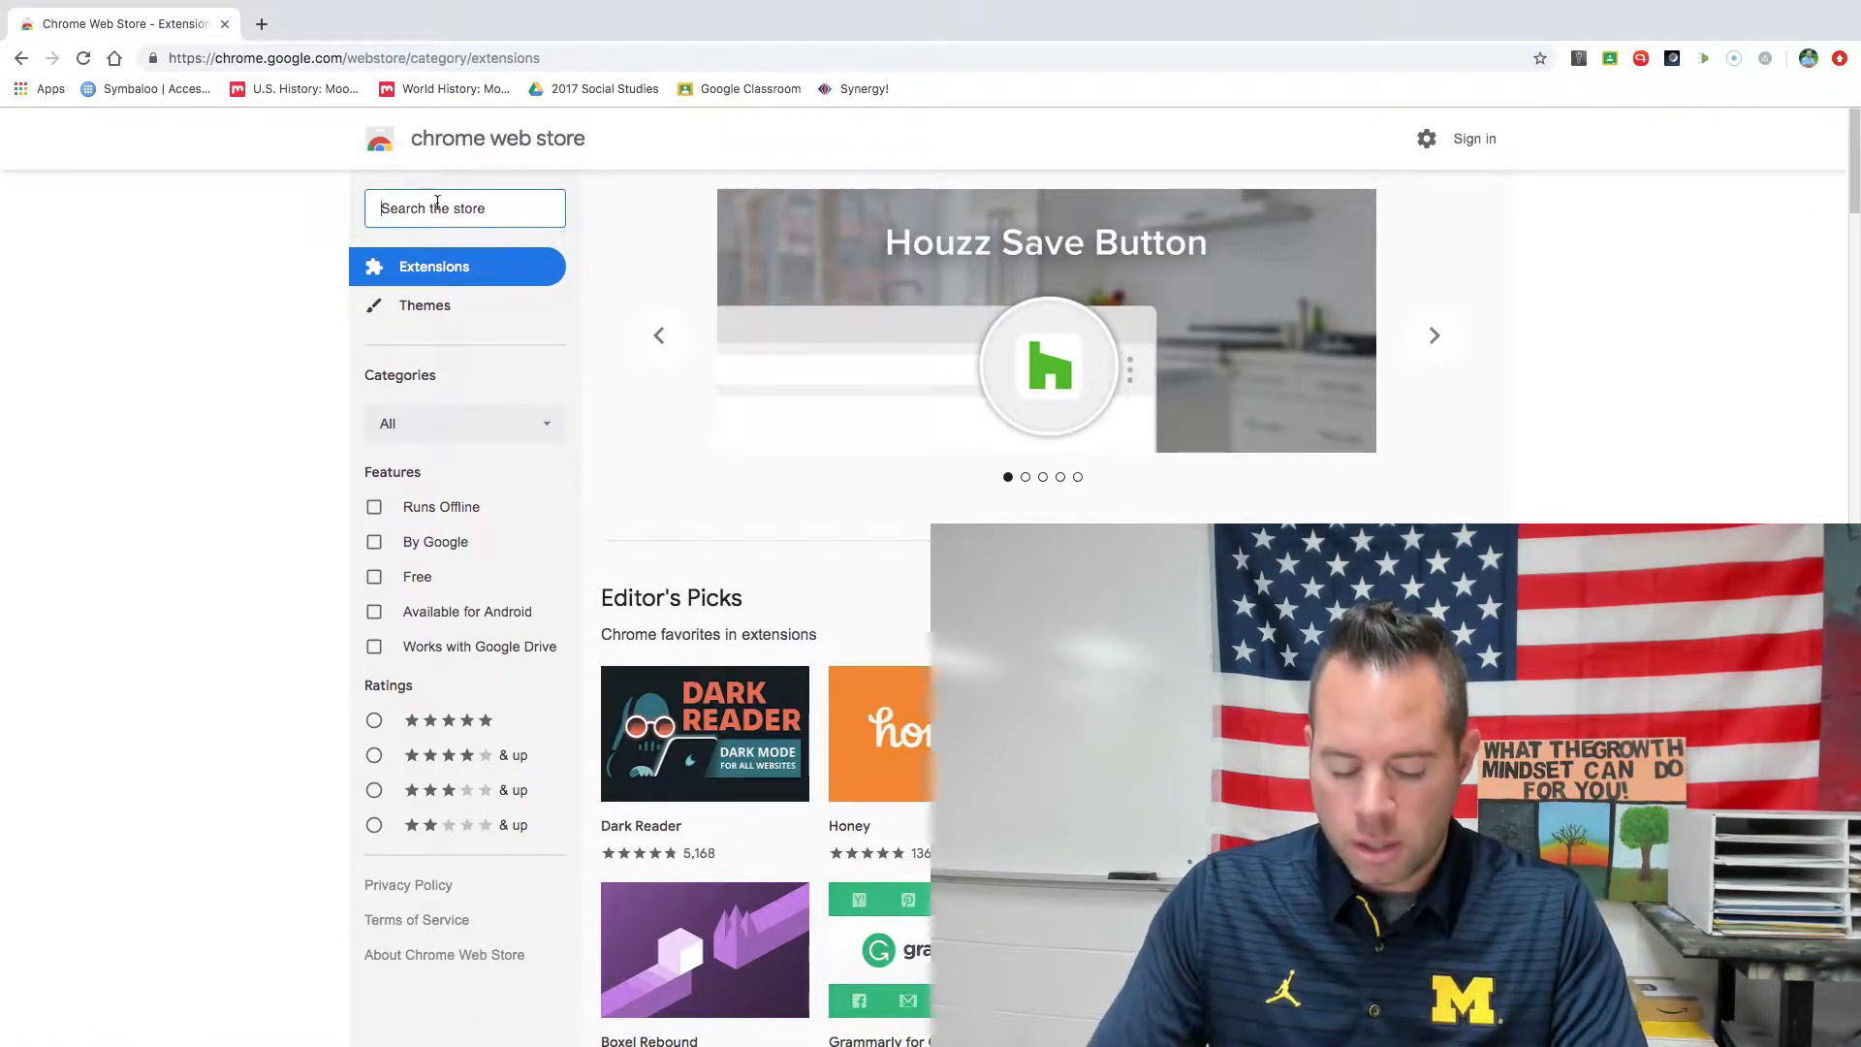
pyautogui.write('screen')
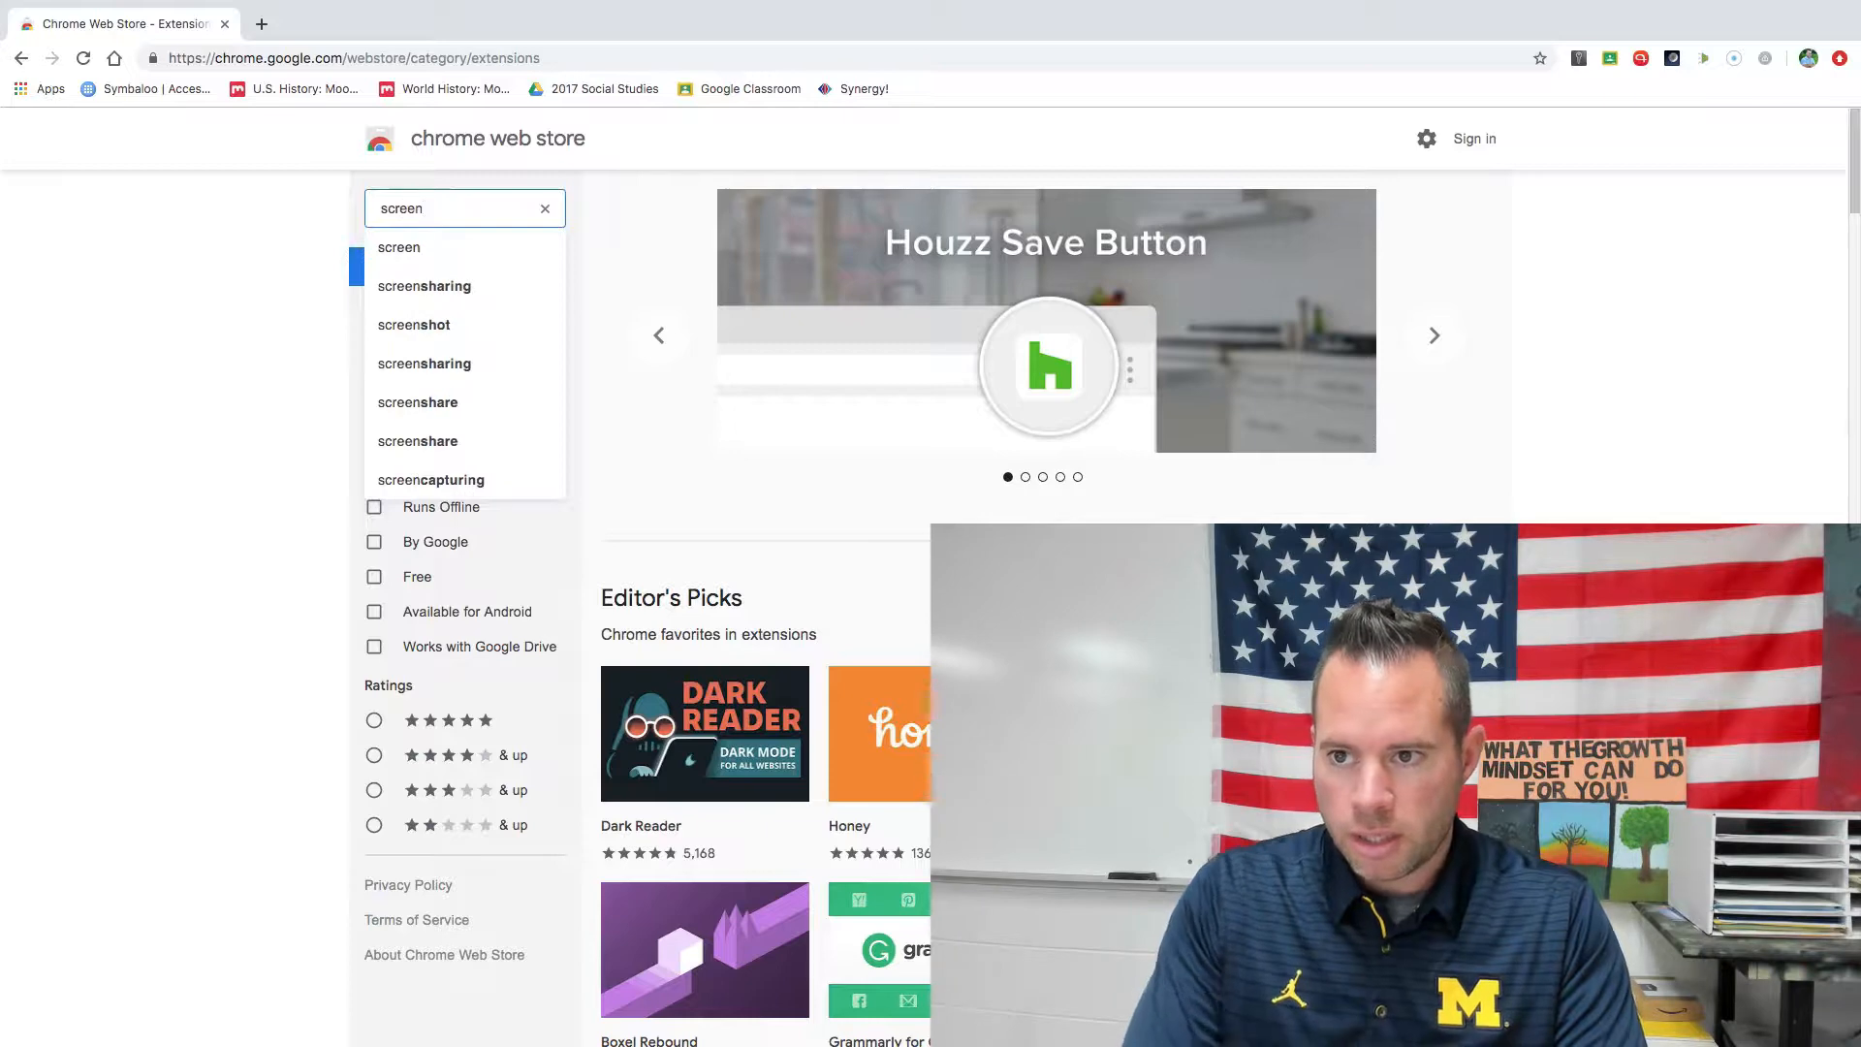
pyautogui.write('castify')
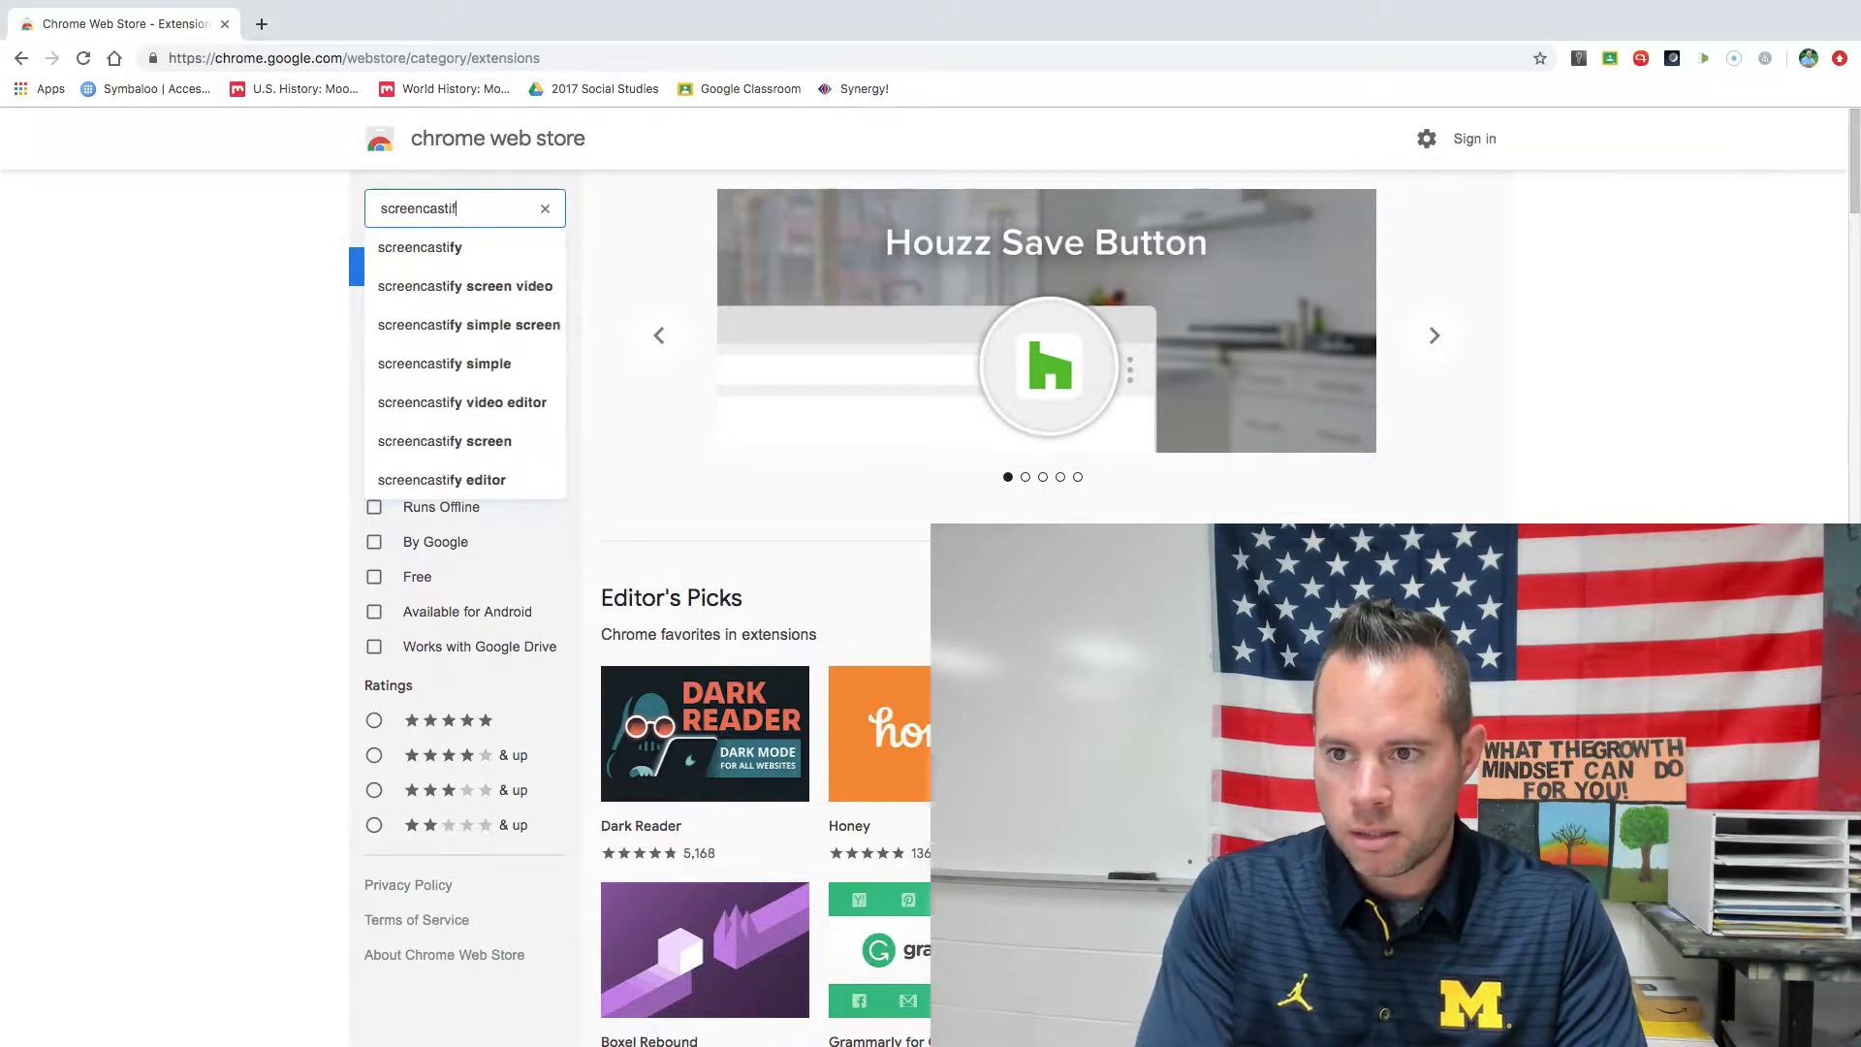
pyautogui.press('Return')
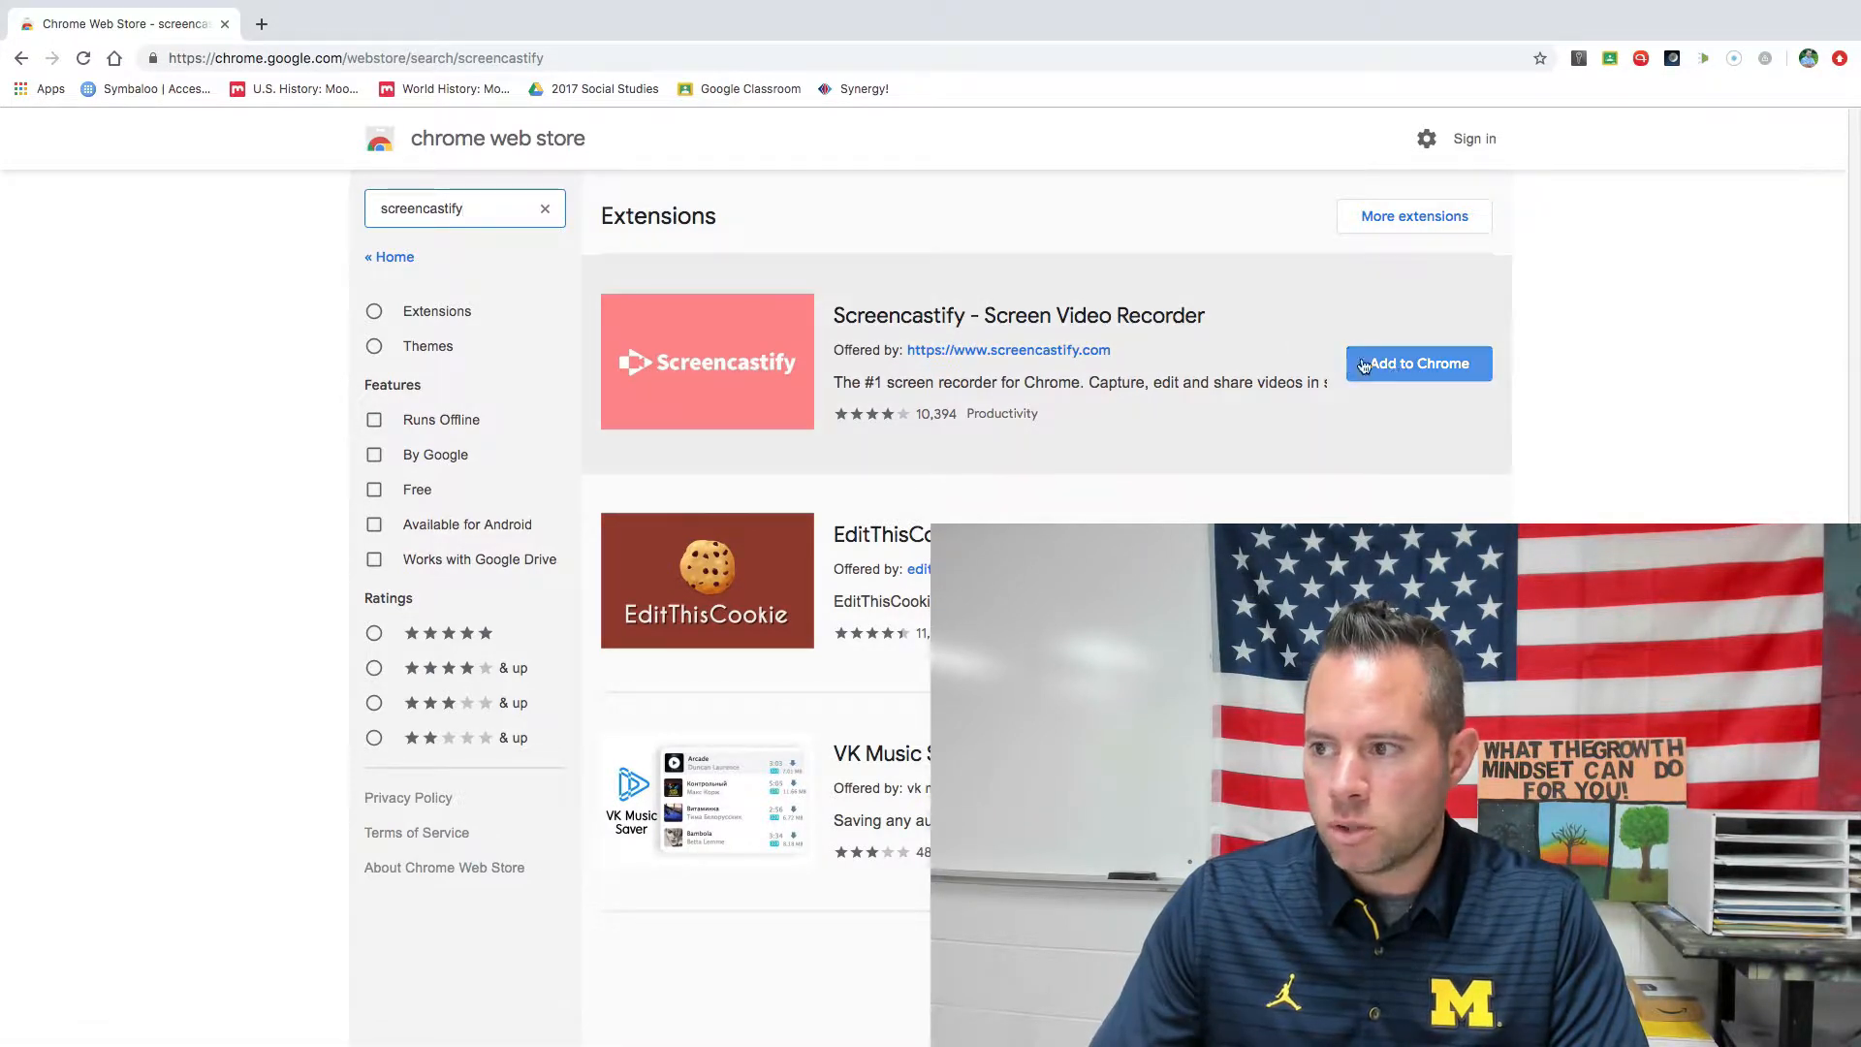
# Add the Screencastify - Screen Video Recorder extension to Chrome and dismiss the installation notice.
pyautogui.click(1433, 375)
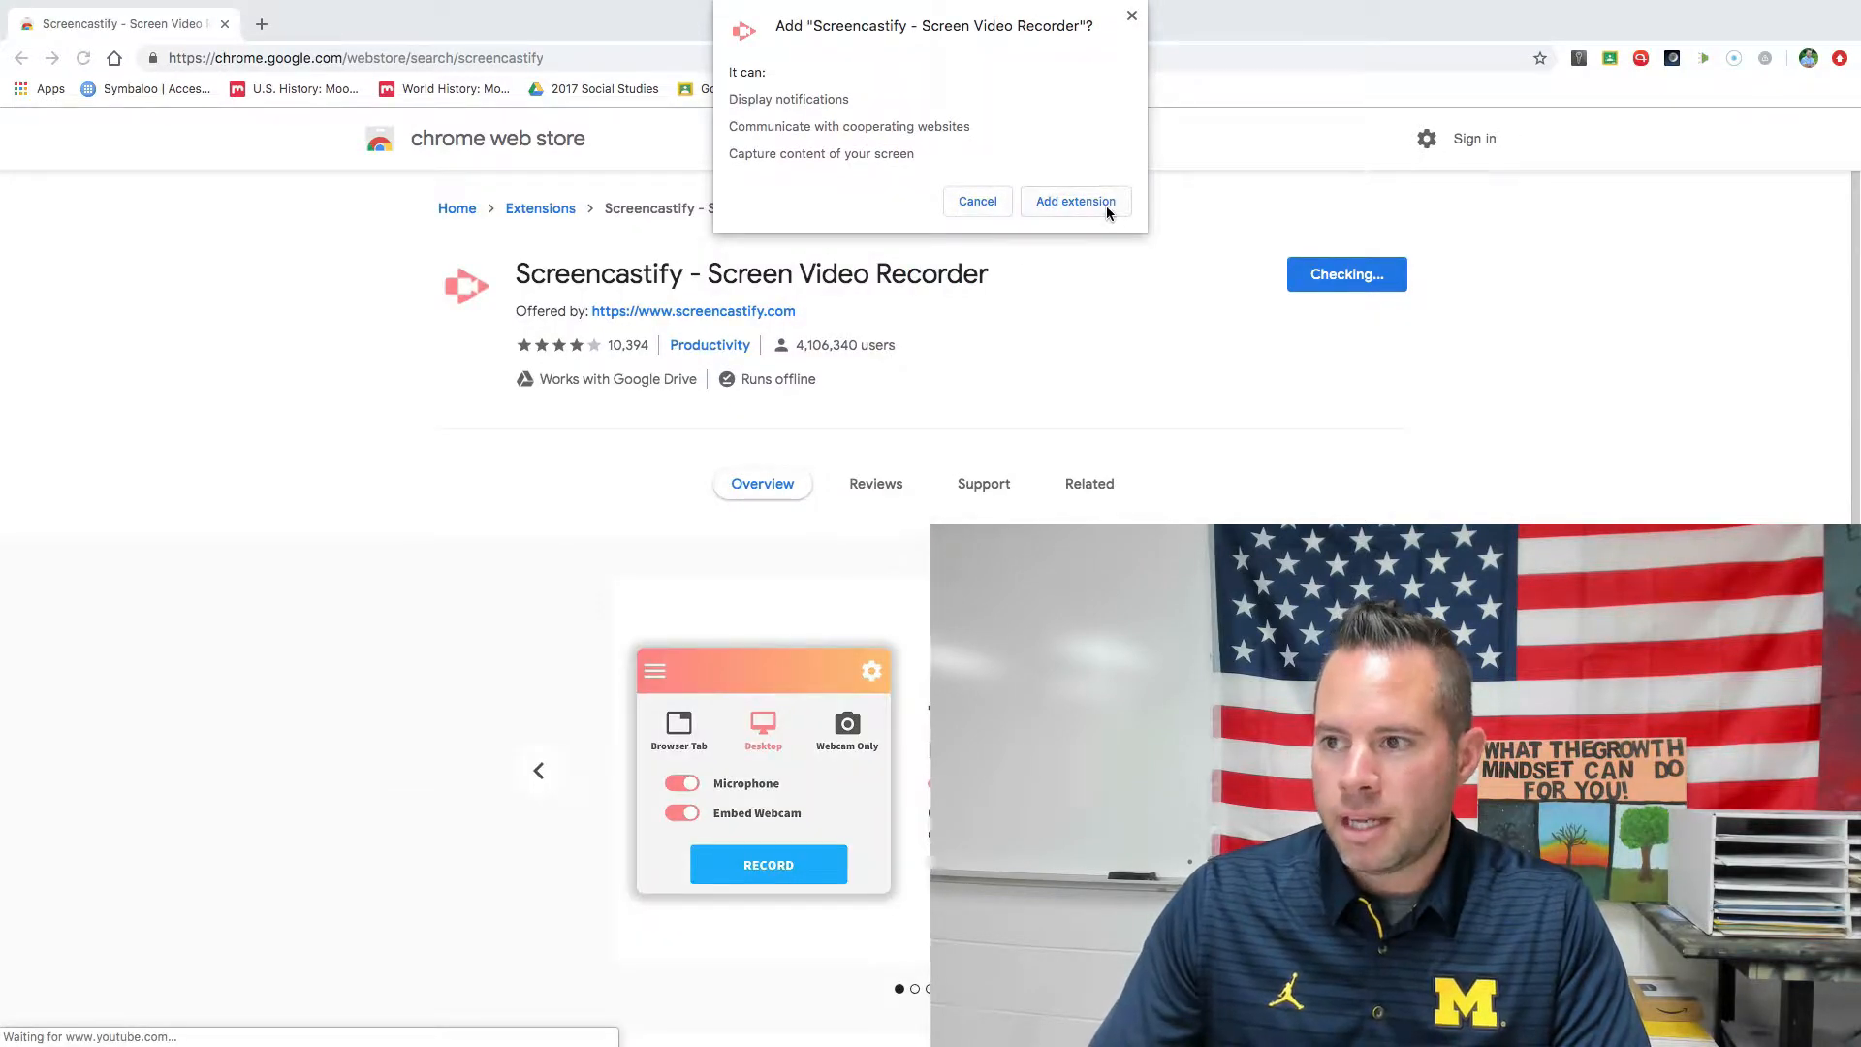
pyautogui.click(1094, 211)
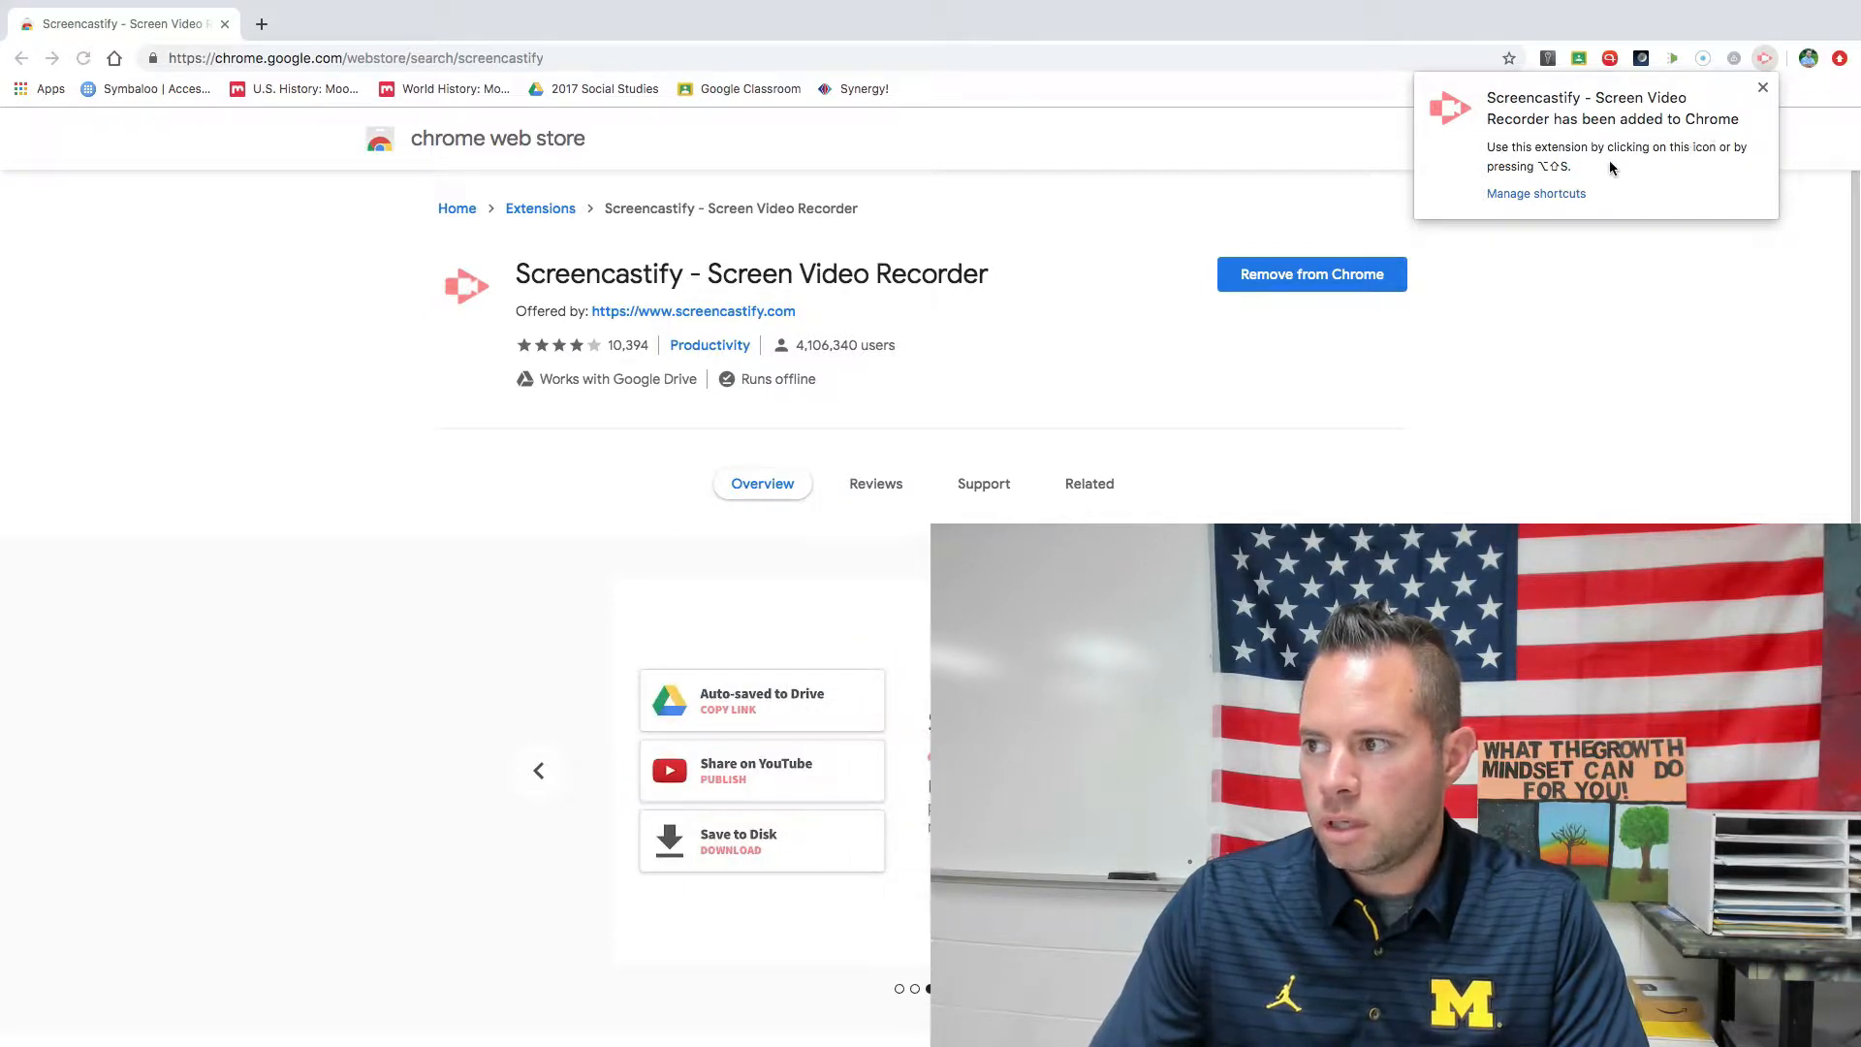
pyautogui.click(1762, 88)
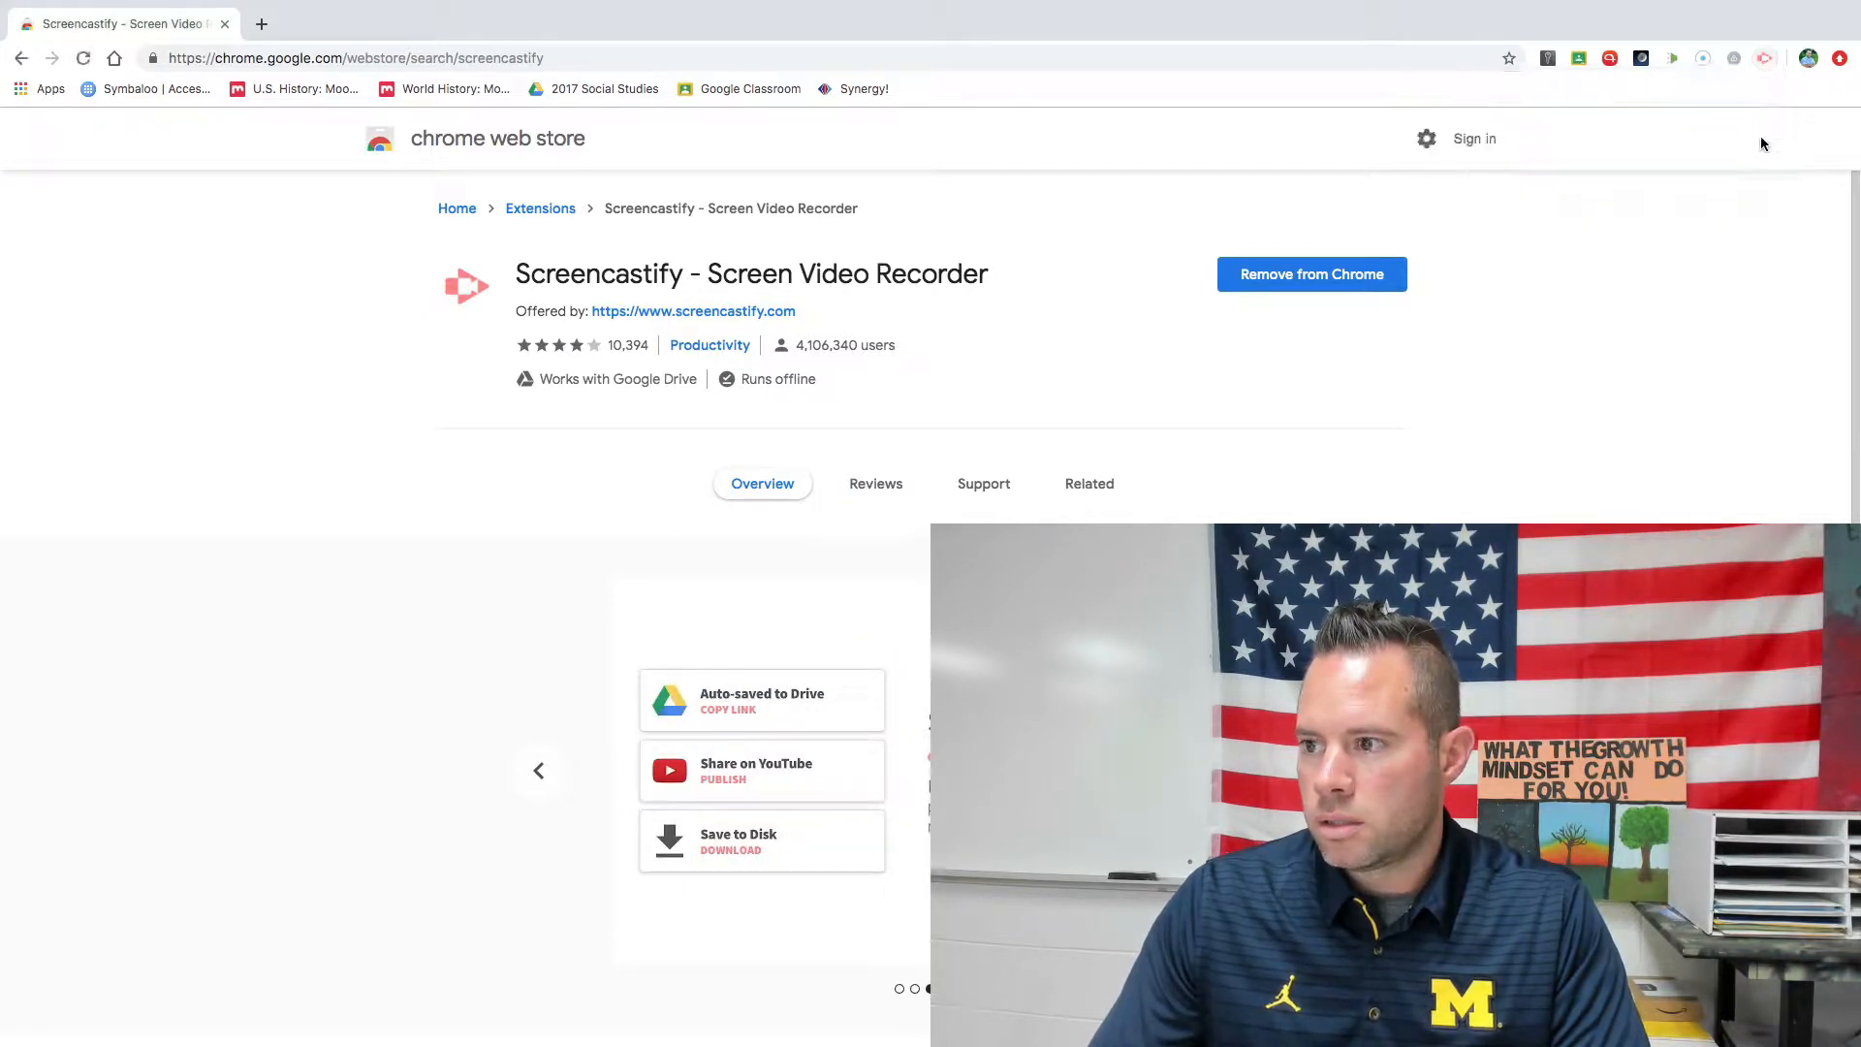
# Open the Screencastify setup and sign in with the first listed Google account.
pyautogui.click(1765, 61)
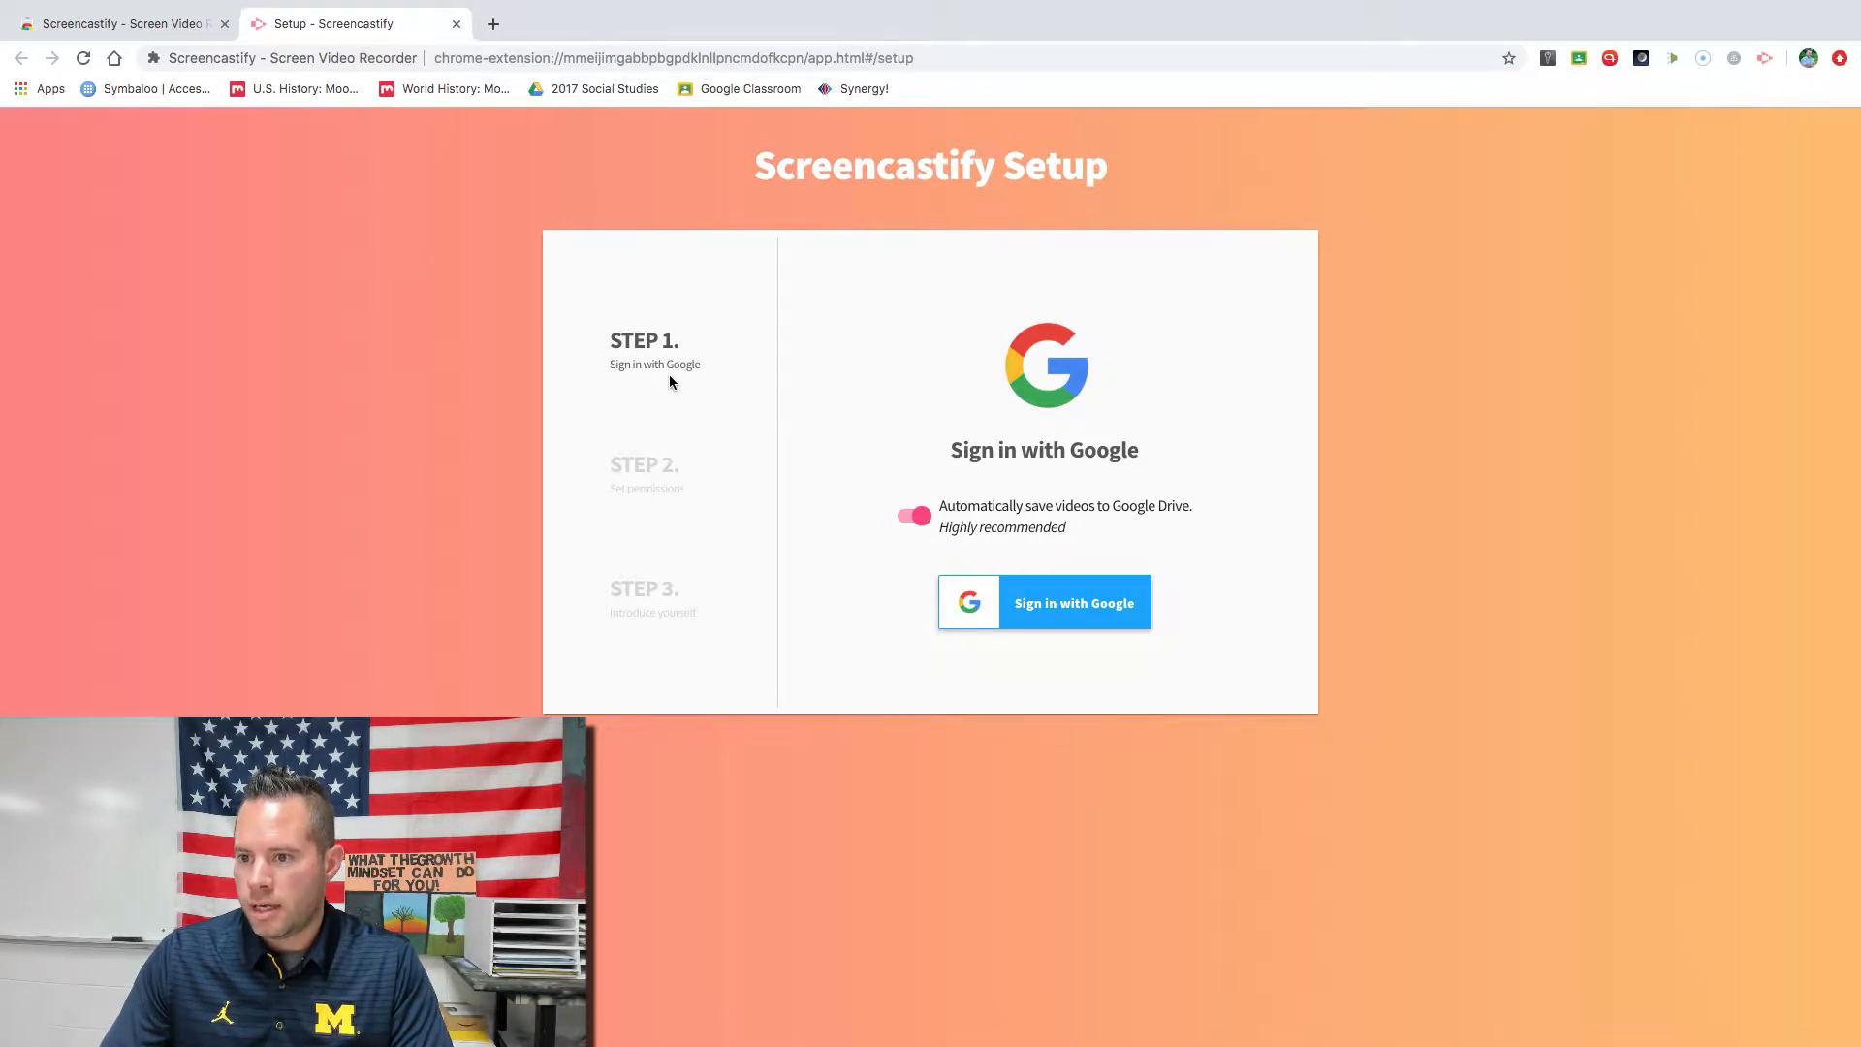
pyautogui.click(1044, 605)
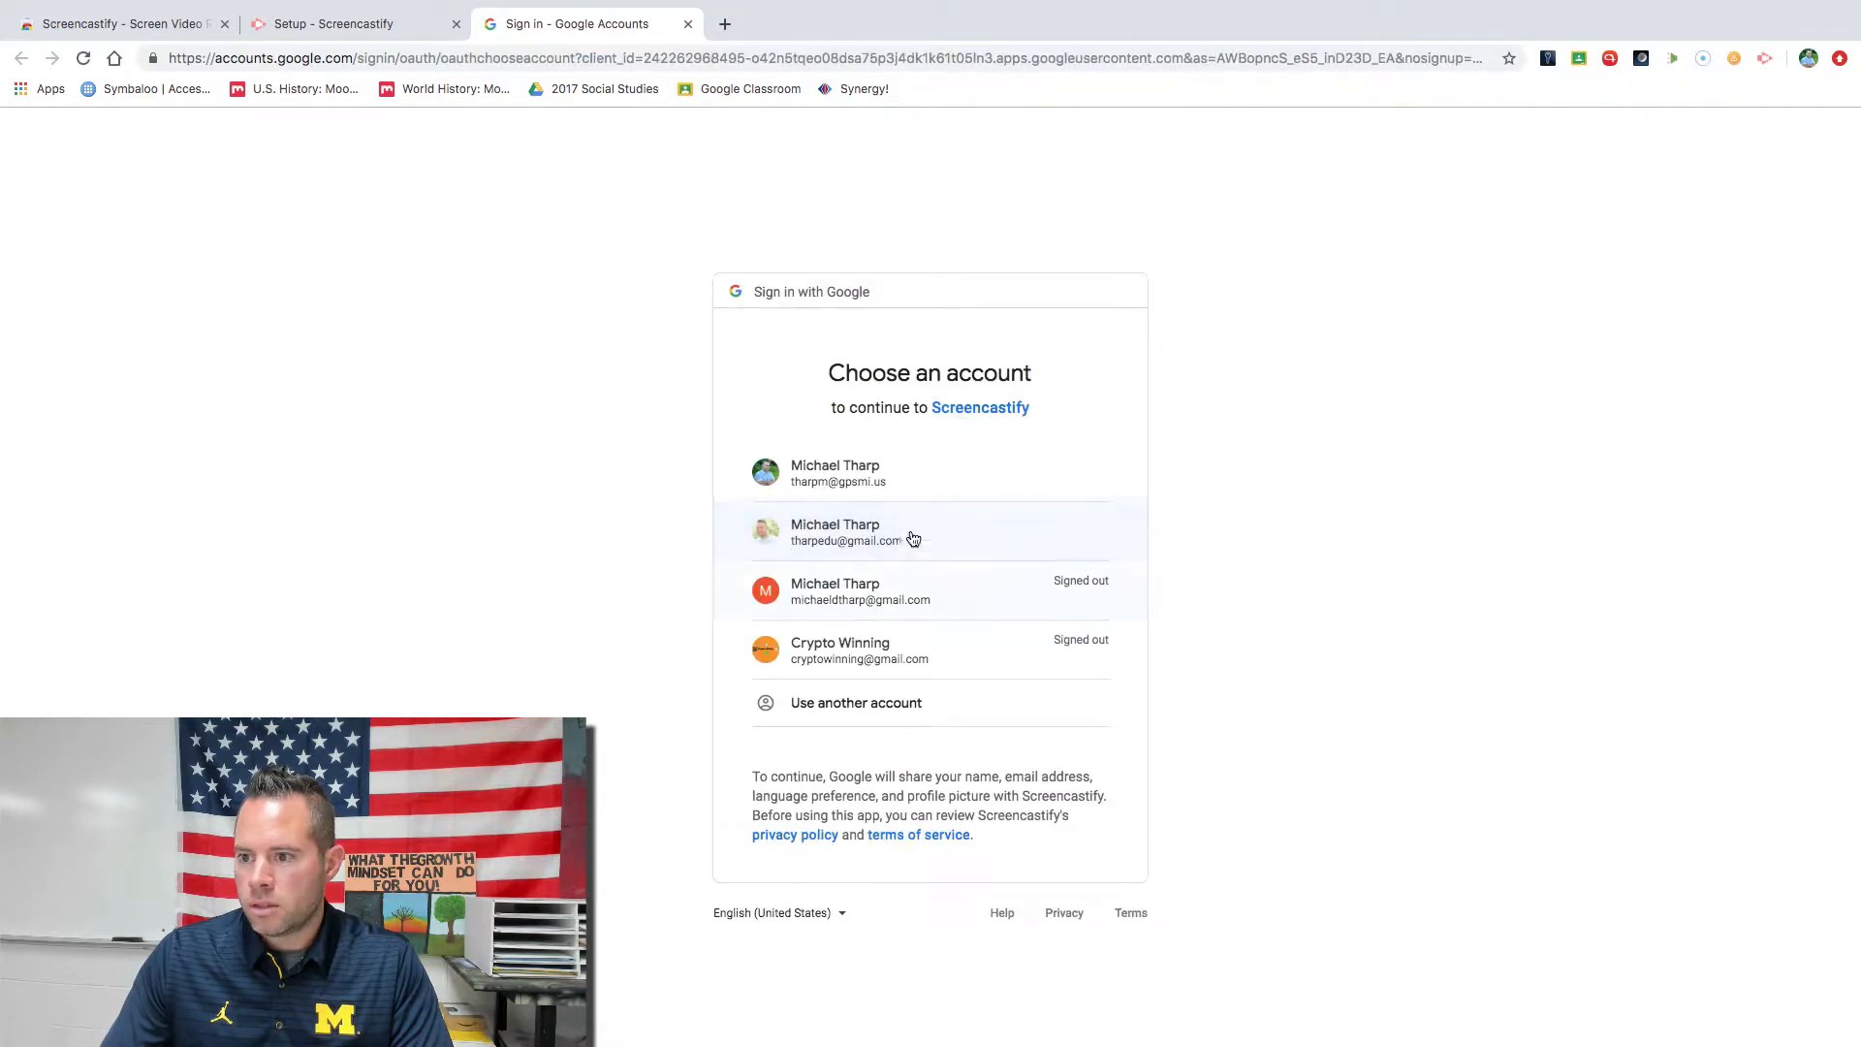
pyautogui.click(882, 477)
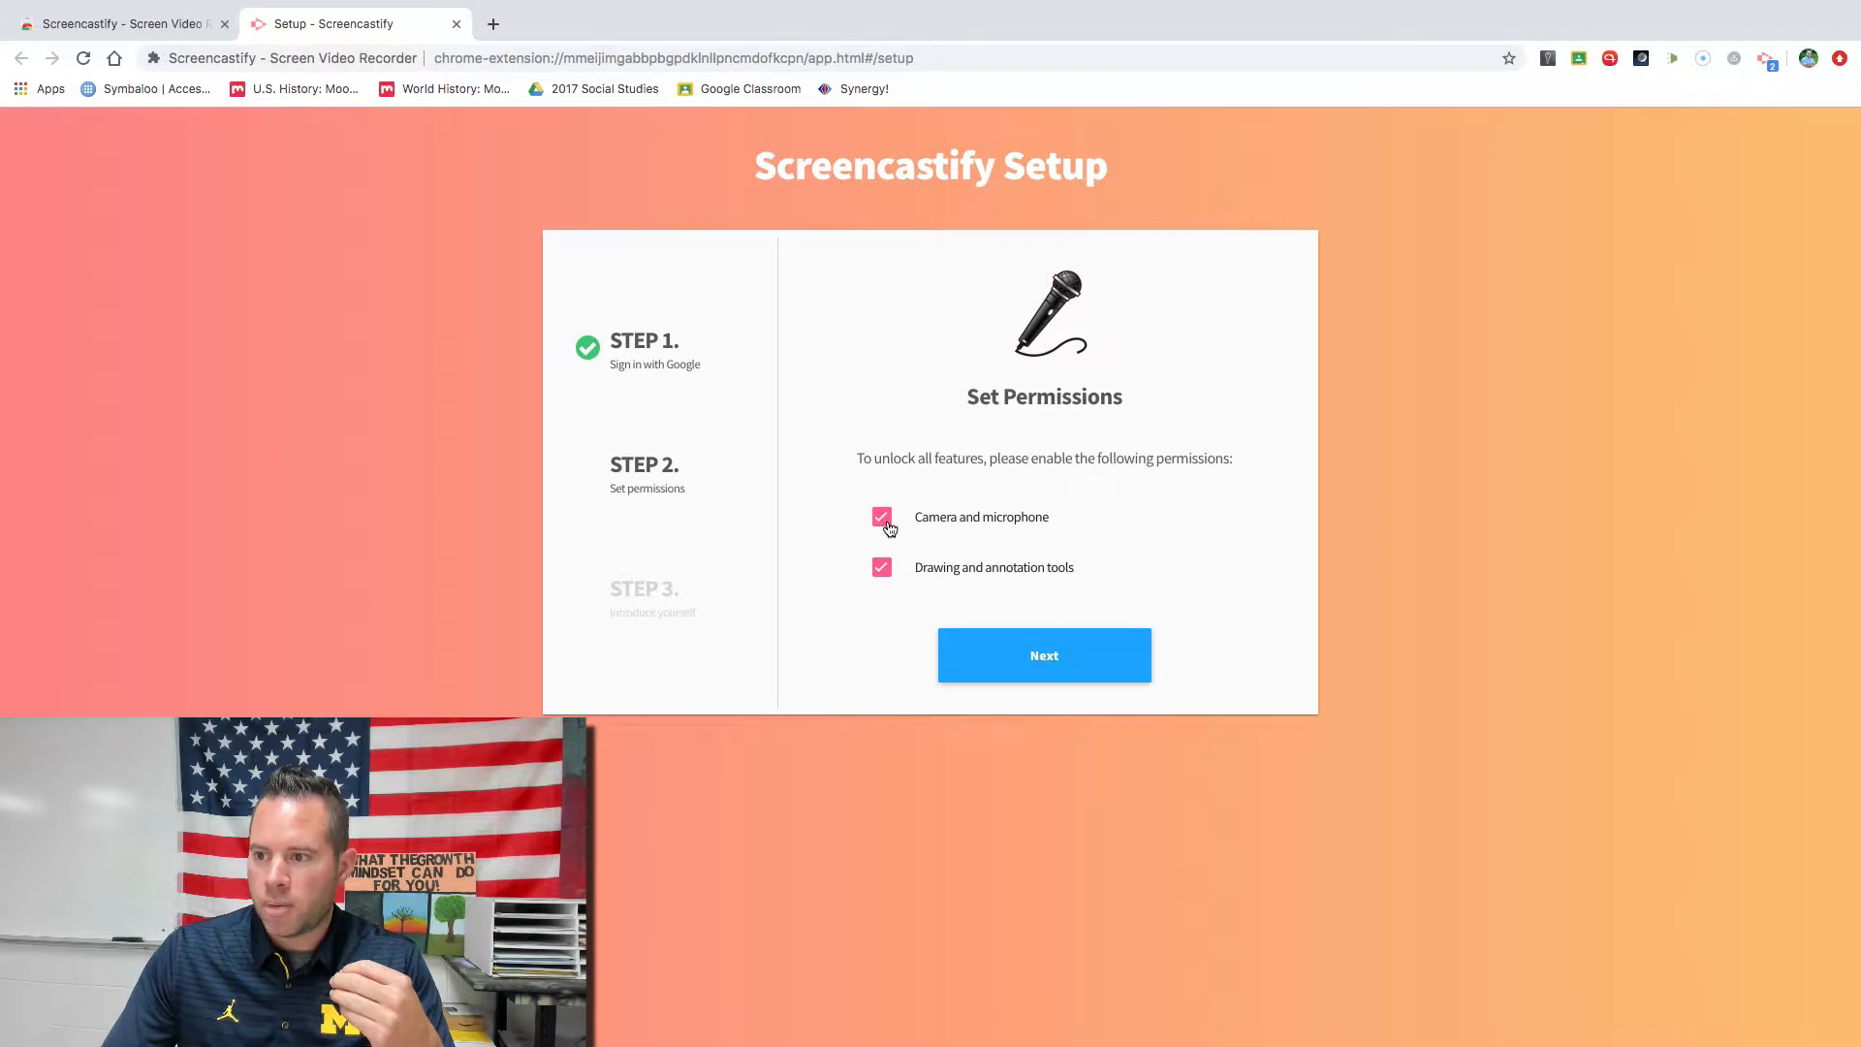
# Grant Screencastify the drawing and annotation, microphone and camera permissions, and pause the introductory video.
pyautogui.click(1041, 640)
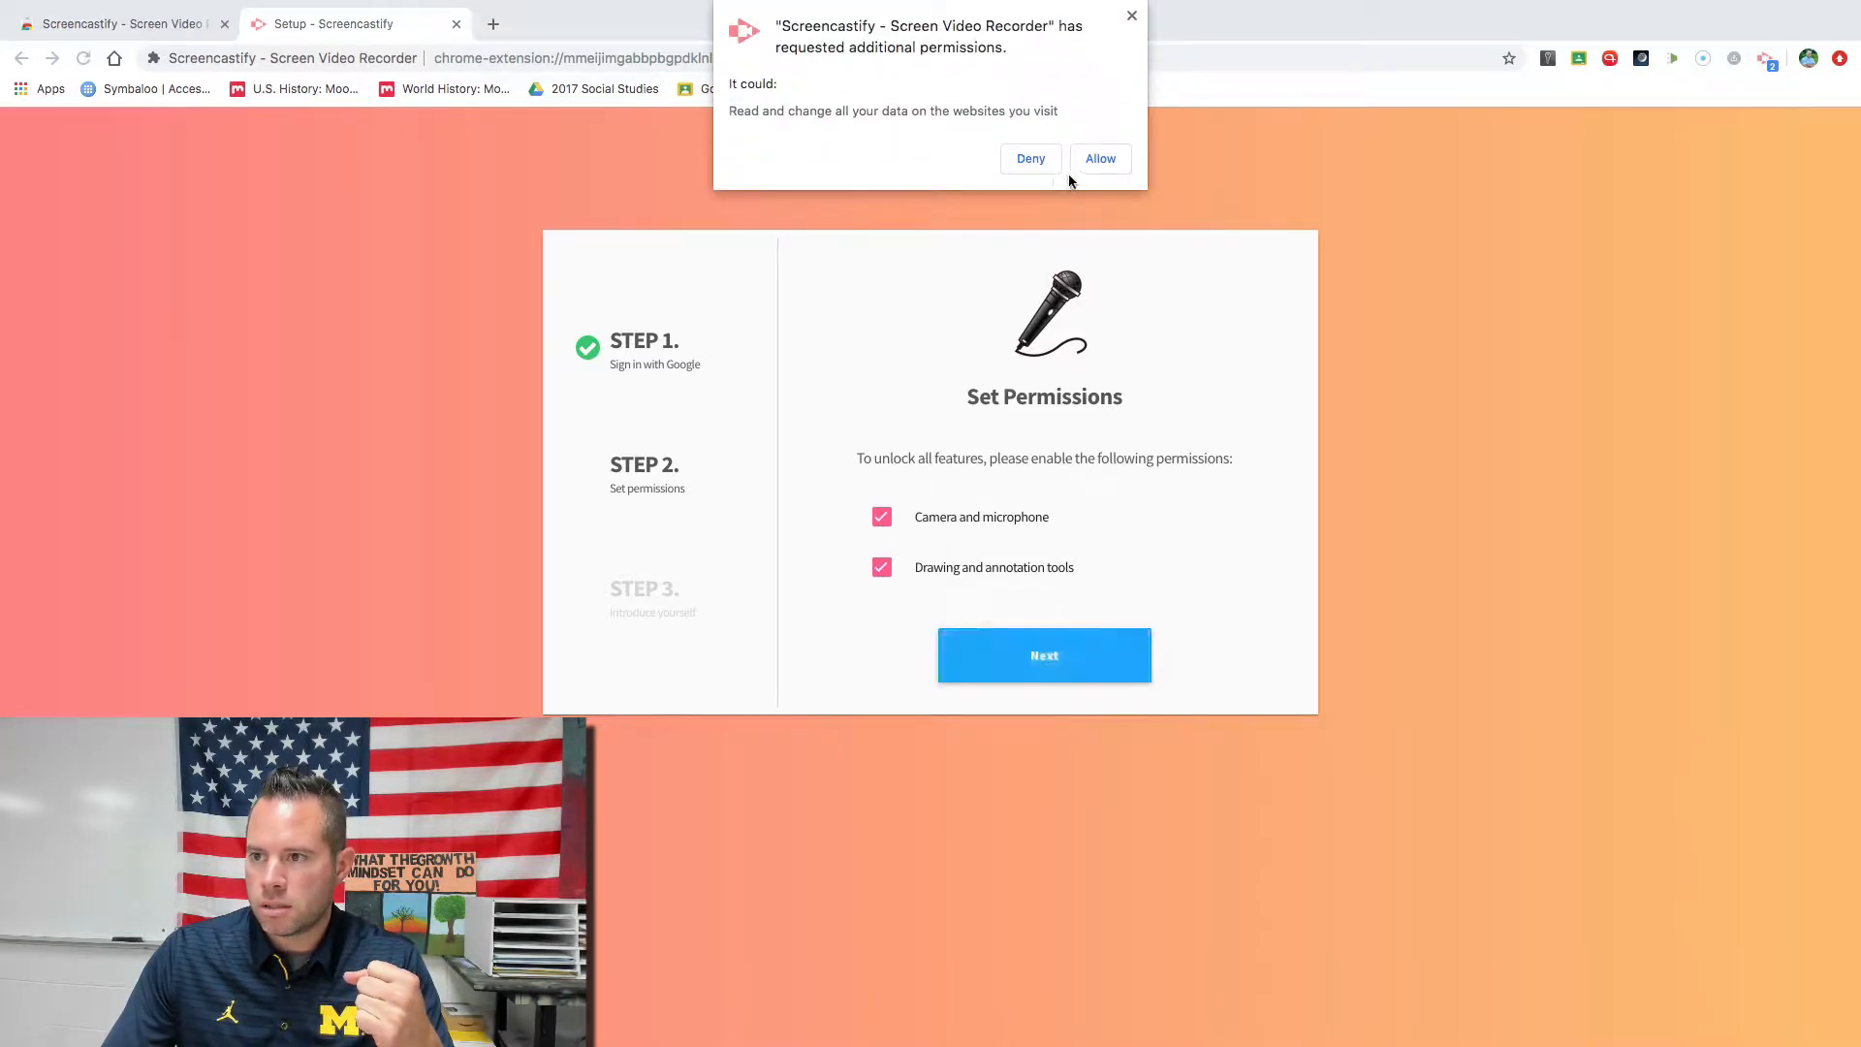
pyautogui.click(1087, 171)
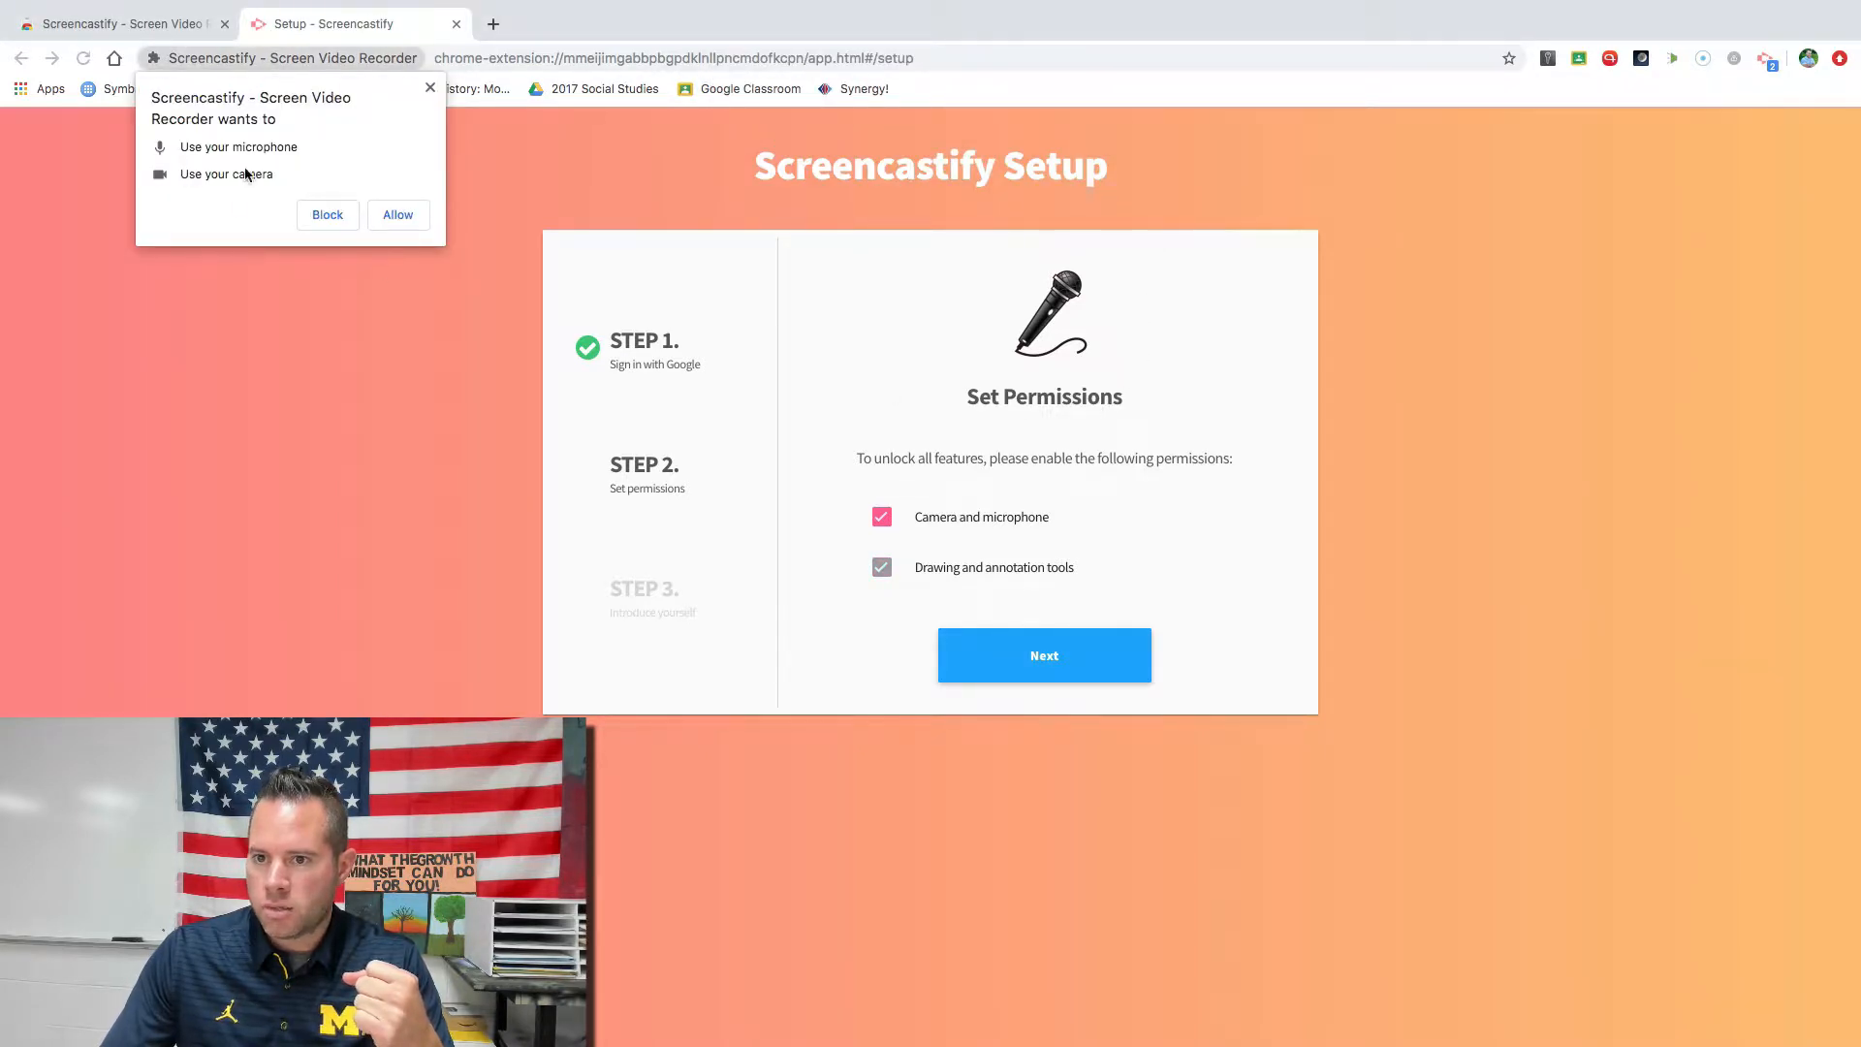
pyautogui.click(392, 216)
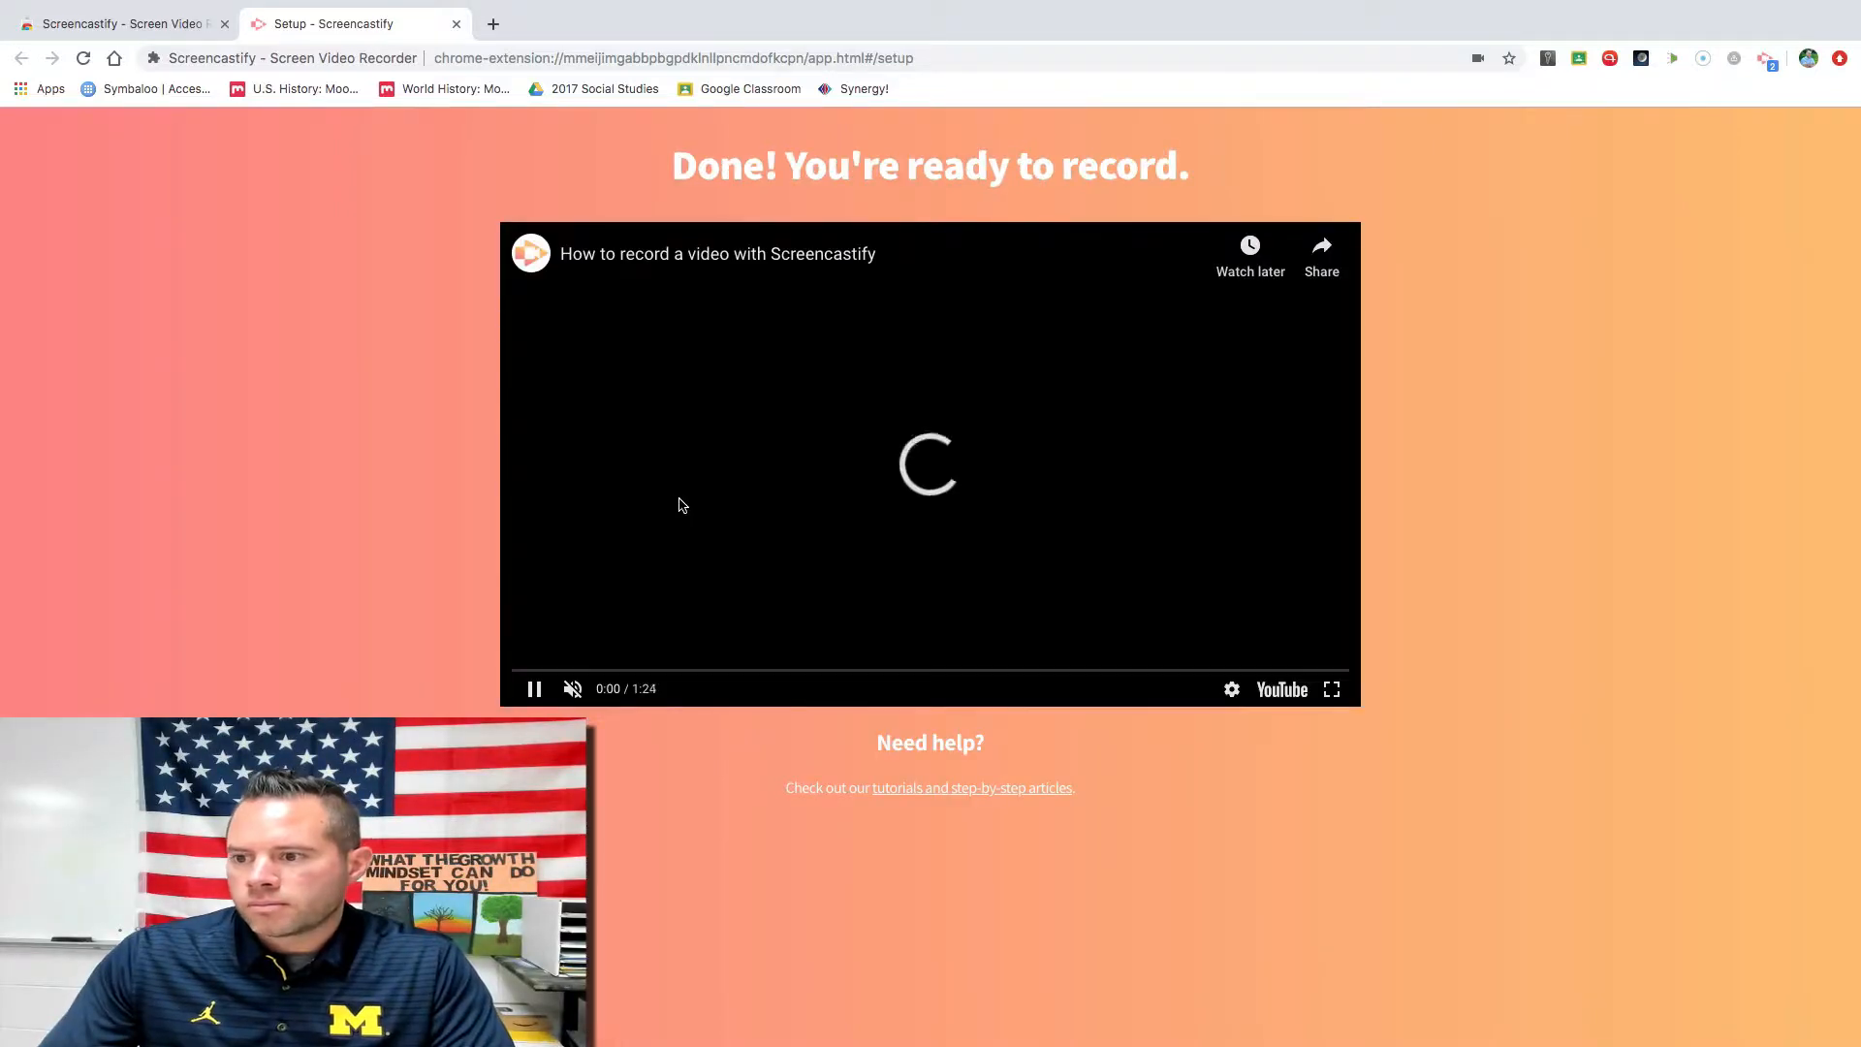
pyautogui.click(536, 690)
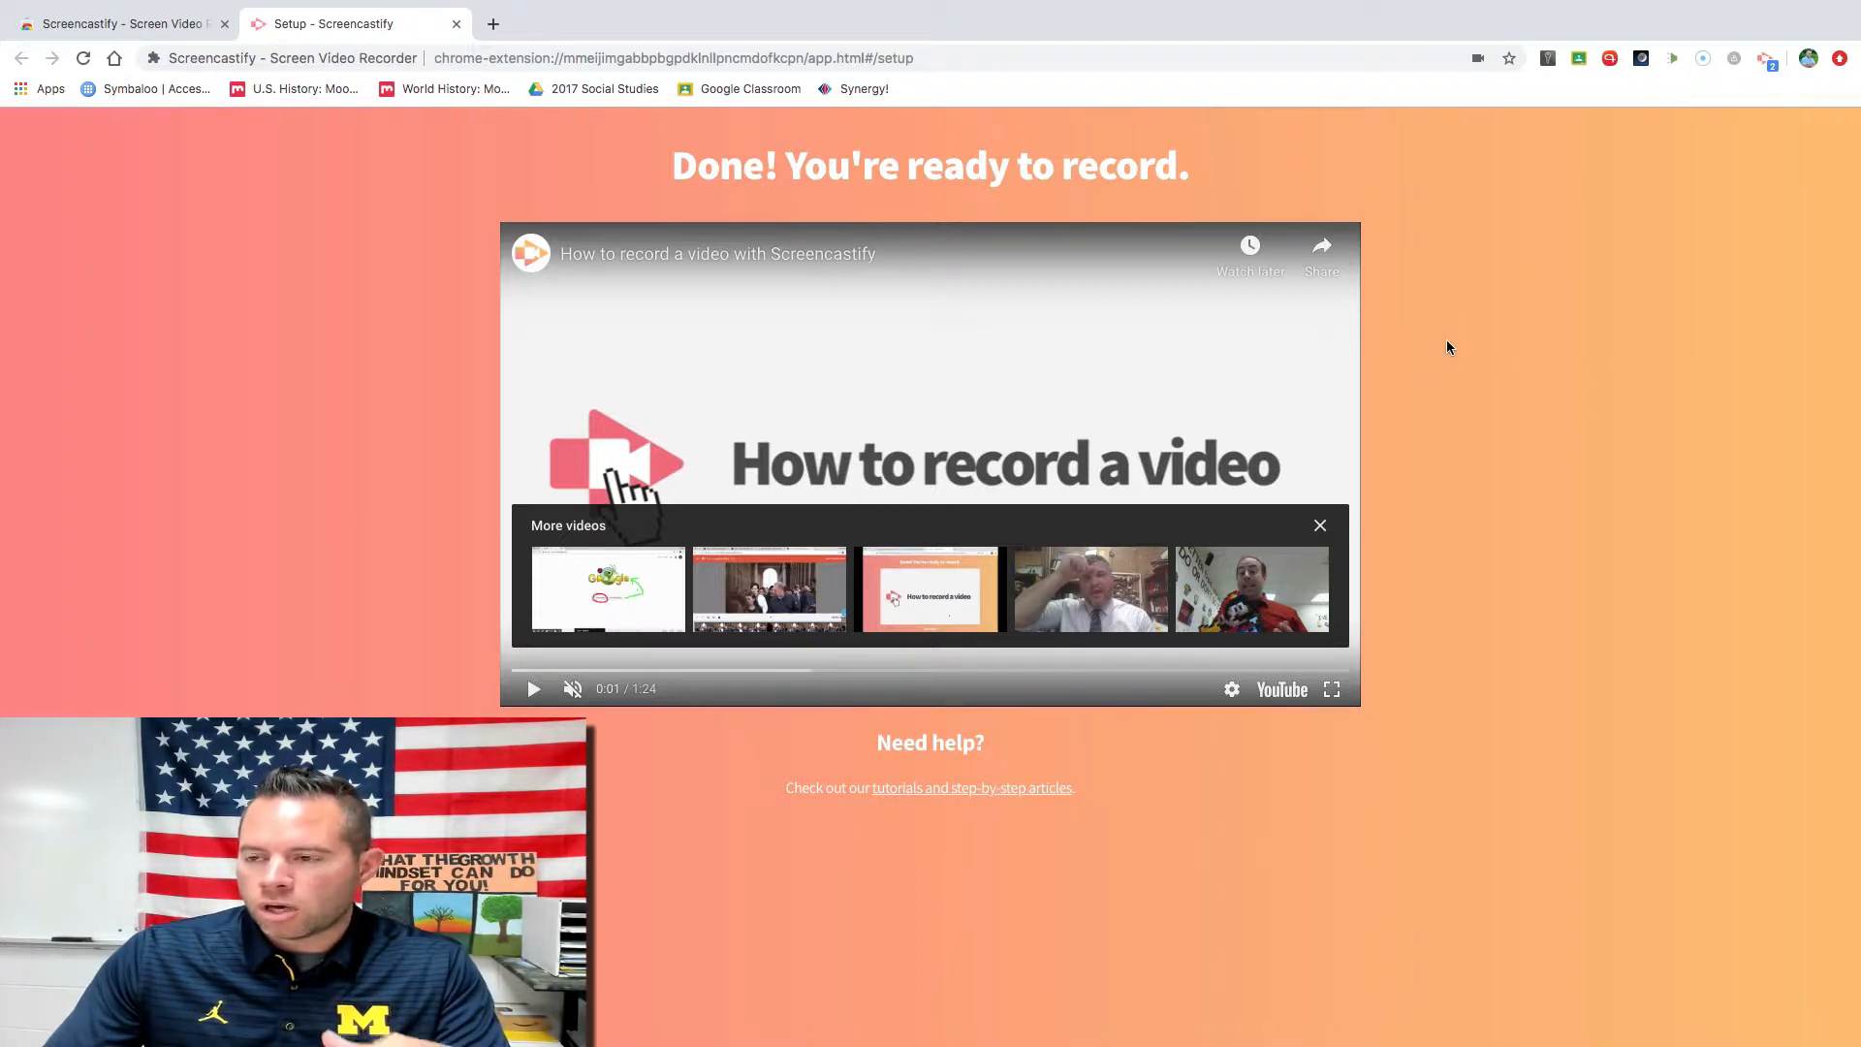
# Configure the desktop recording with the Default - Internal Microphone (Built-in) and an embedded webcam using the Logitech BRIO.
pyautogui.click(1767, 60)
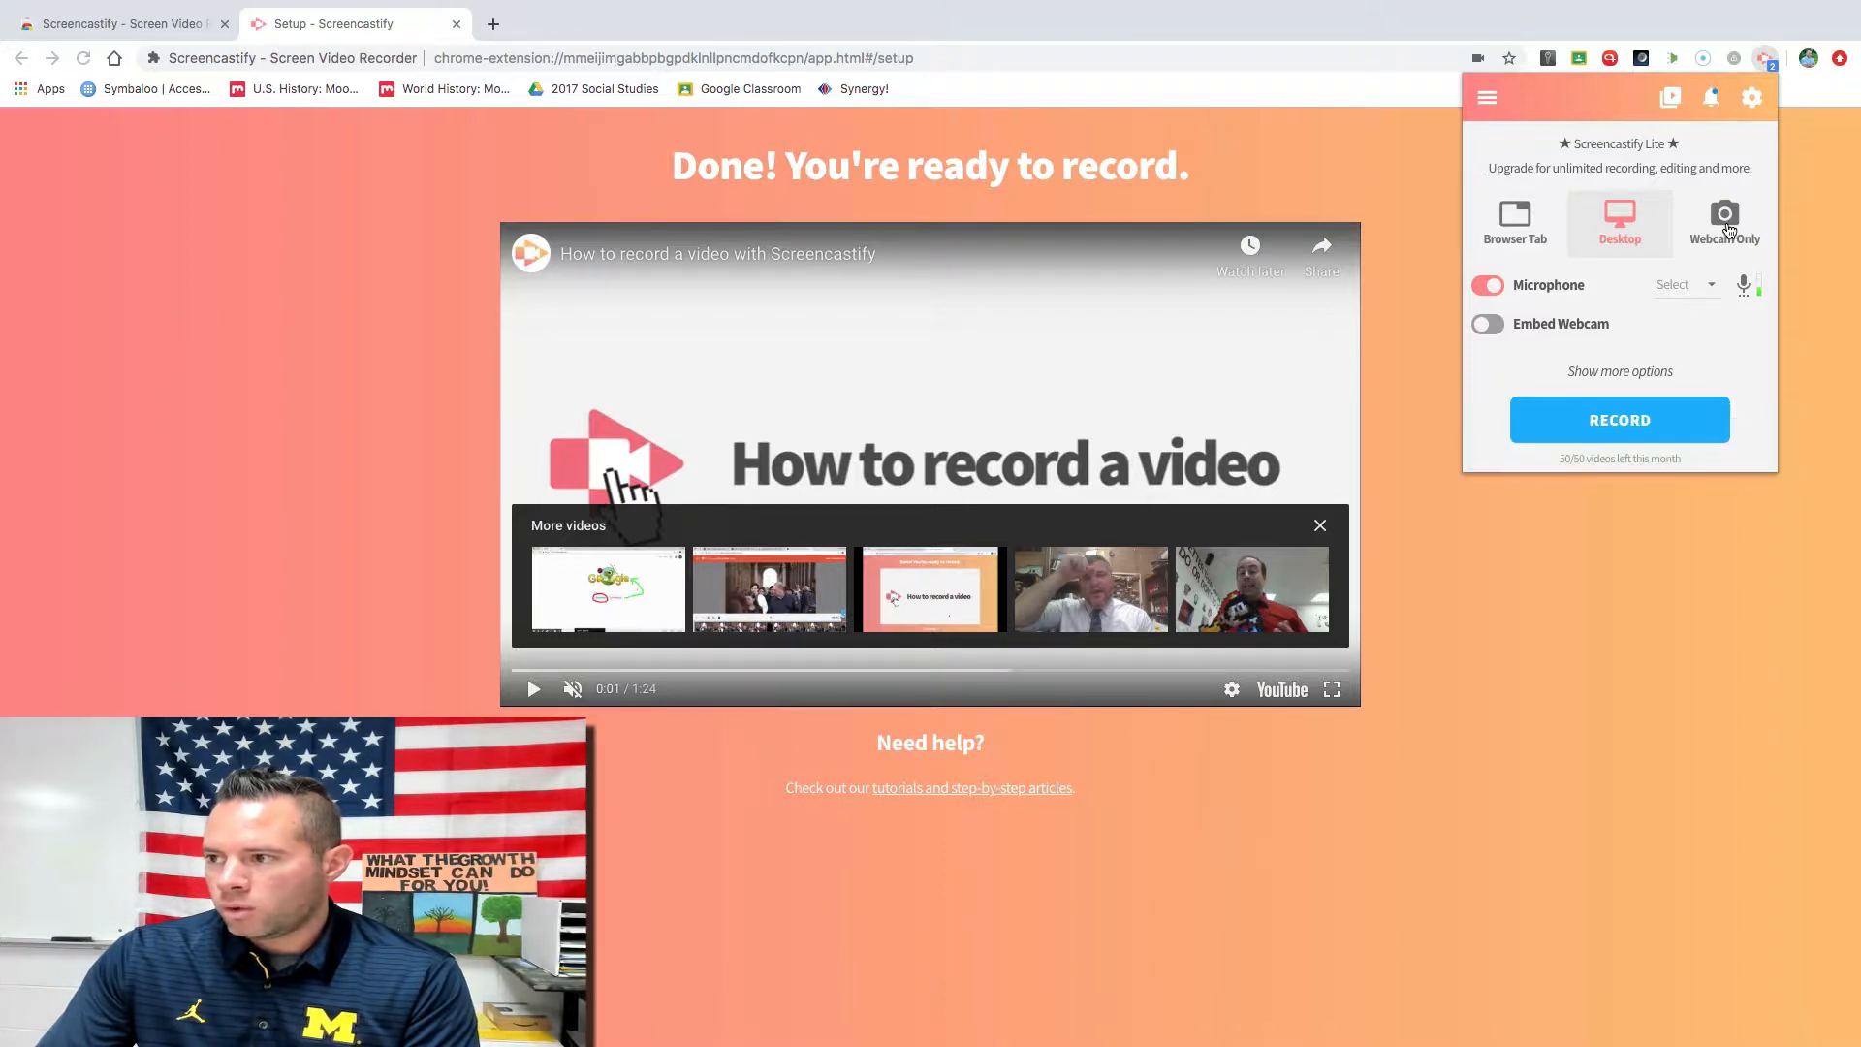
pyautogui.click(1708, 293)
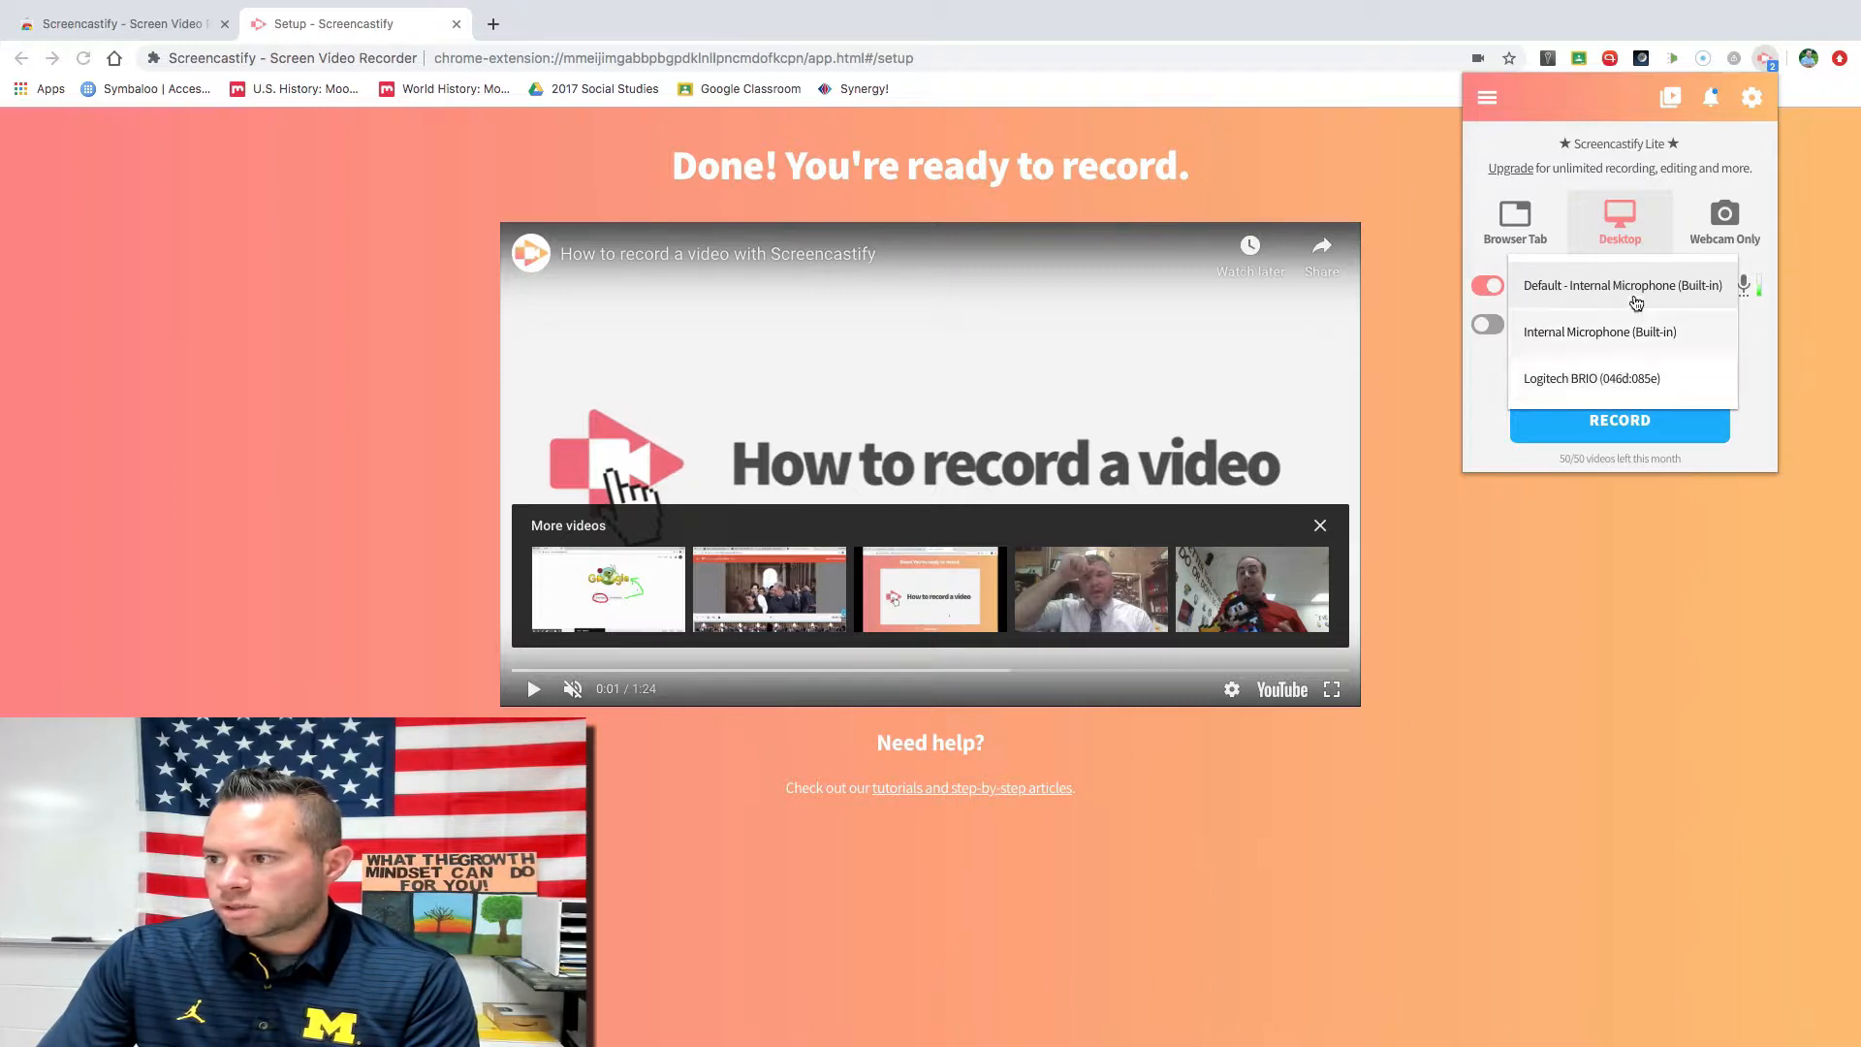
pyautogui.click(1551, 285)
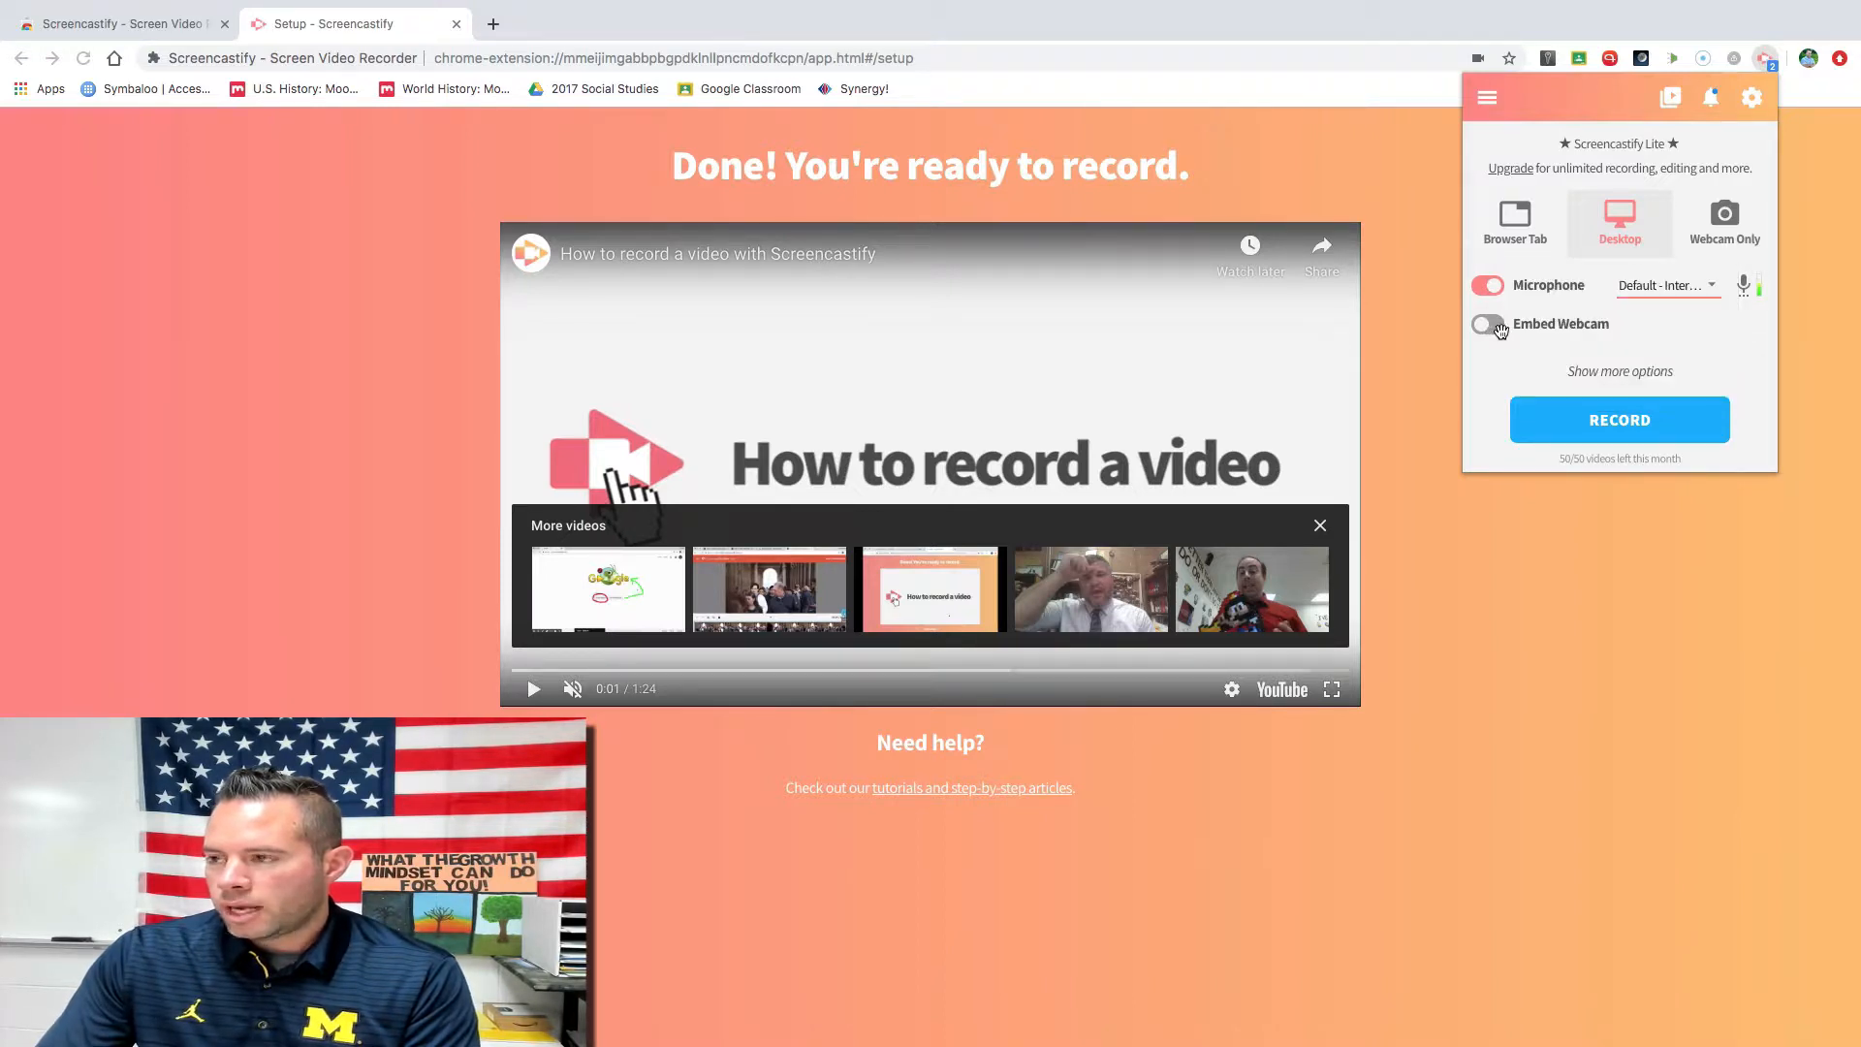
pyautogui.click(1493, 324)
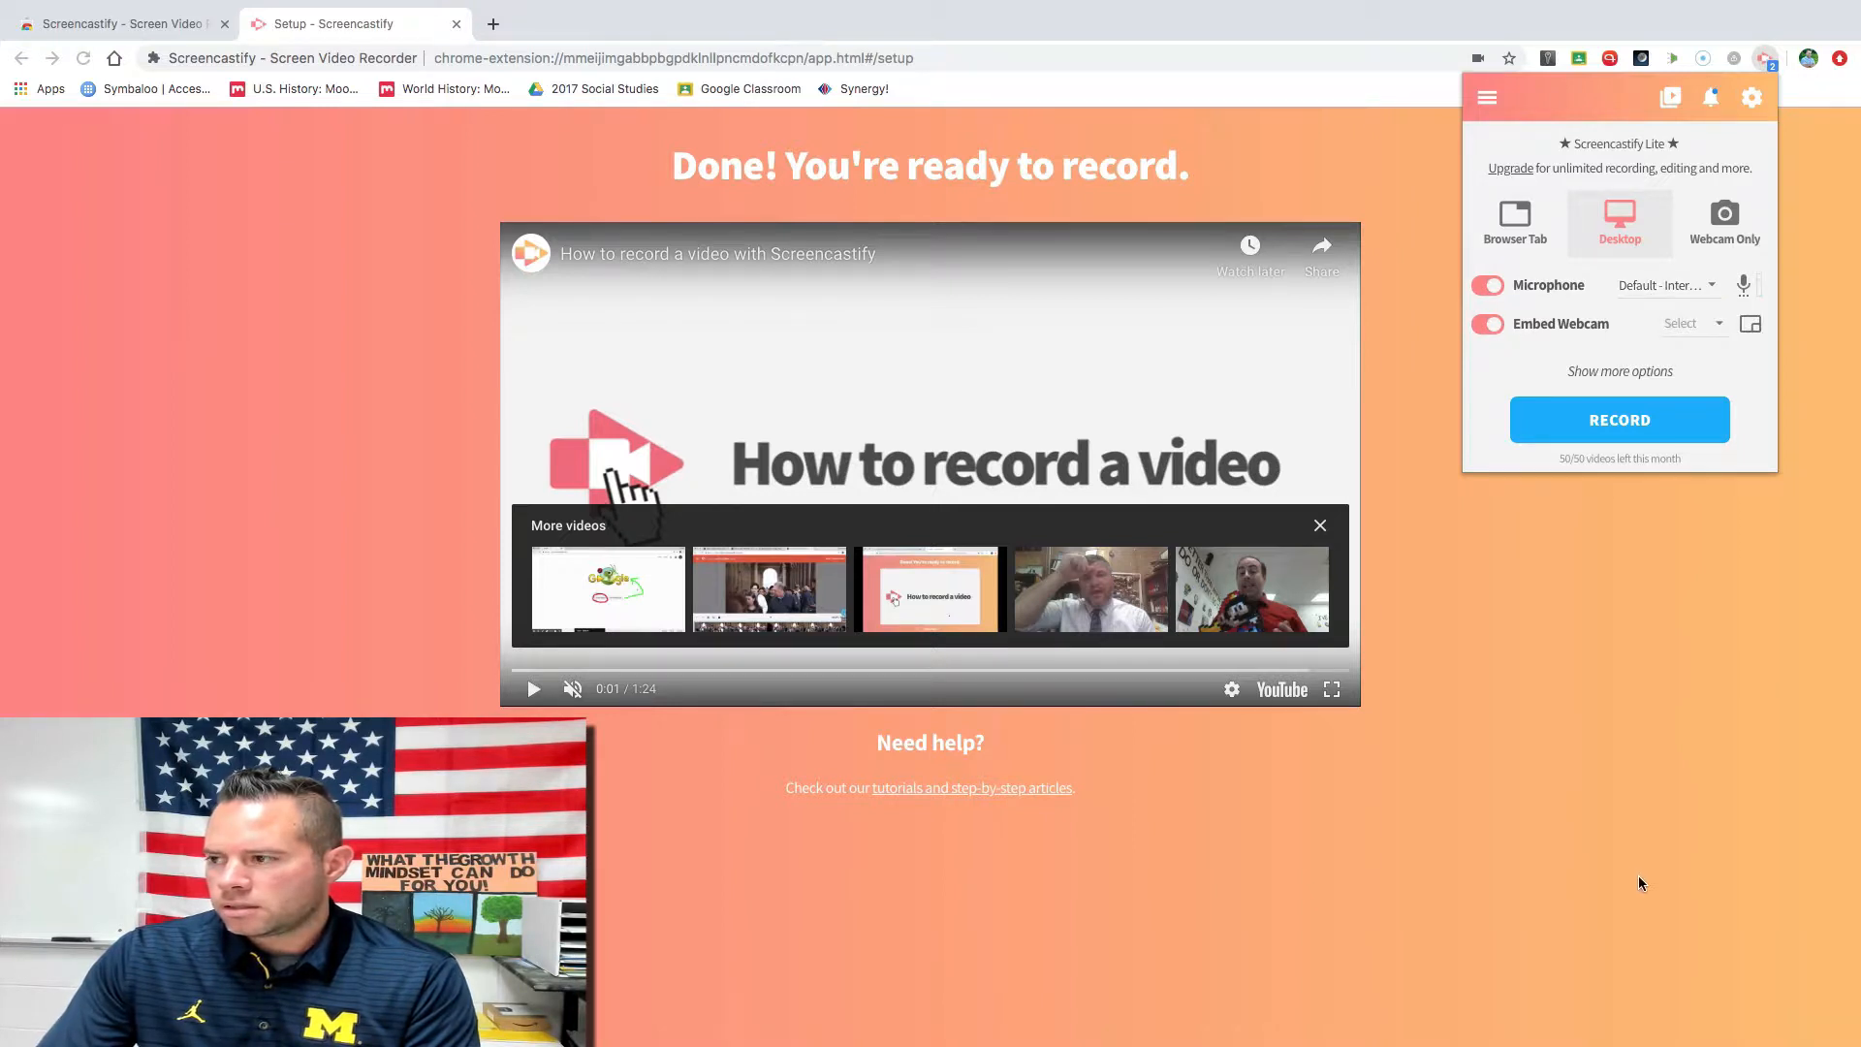
pyautogui.click(1722, 330)
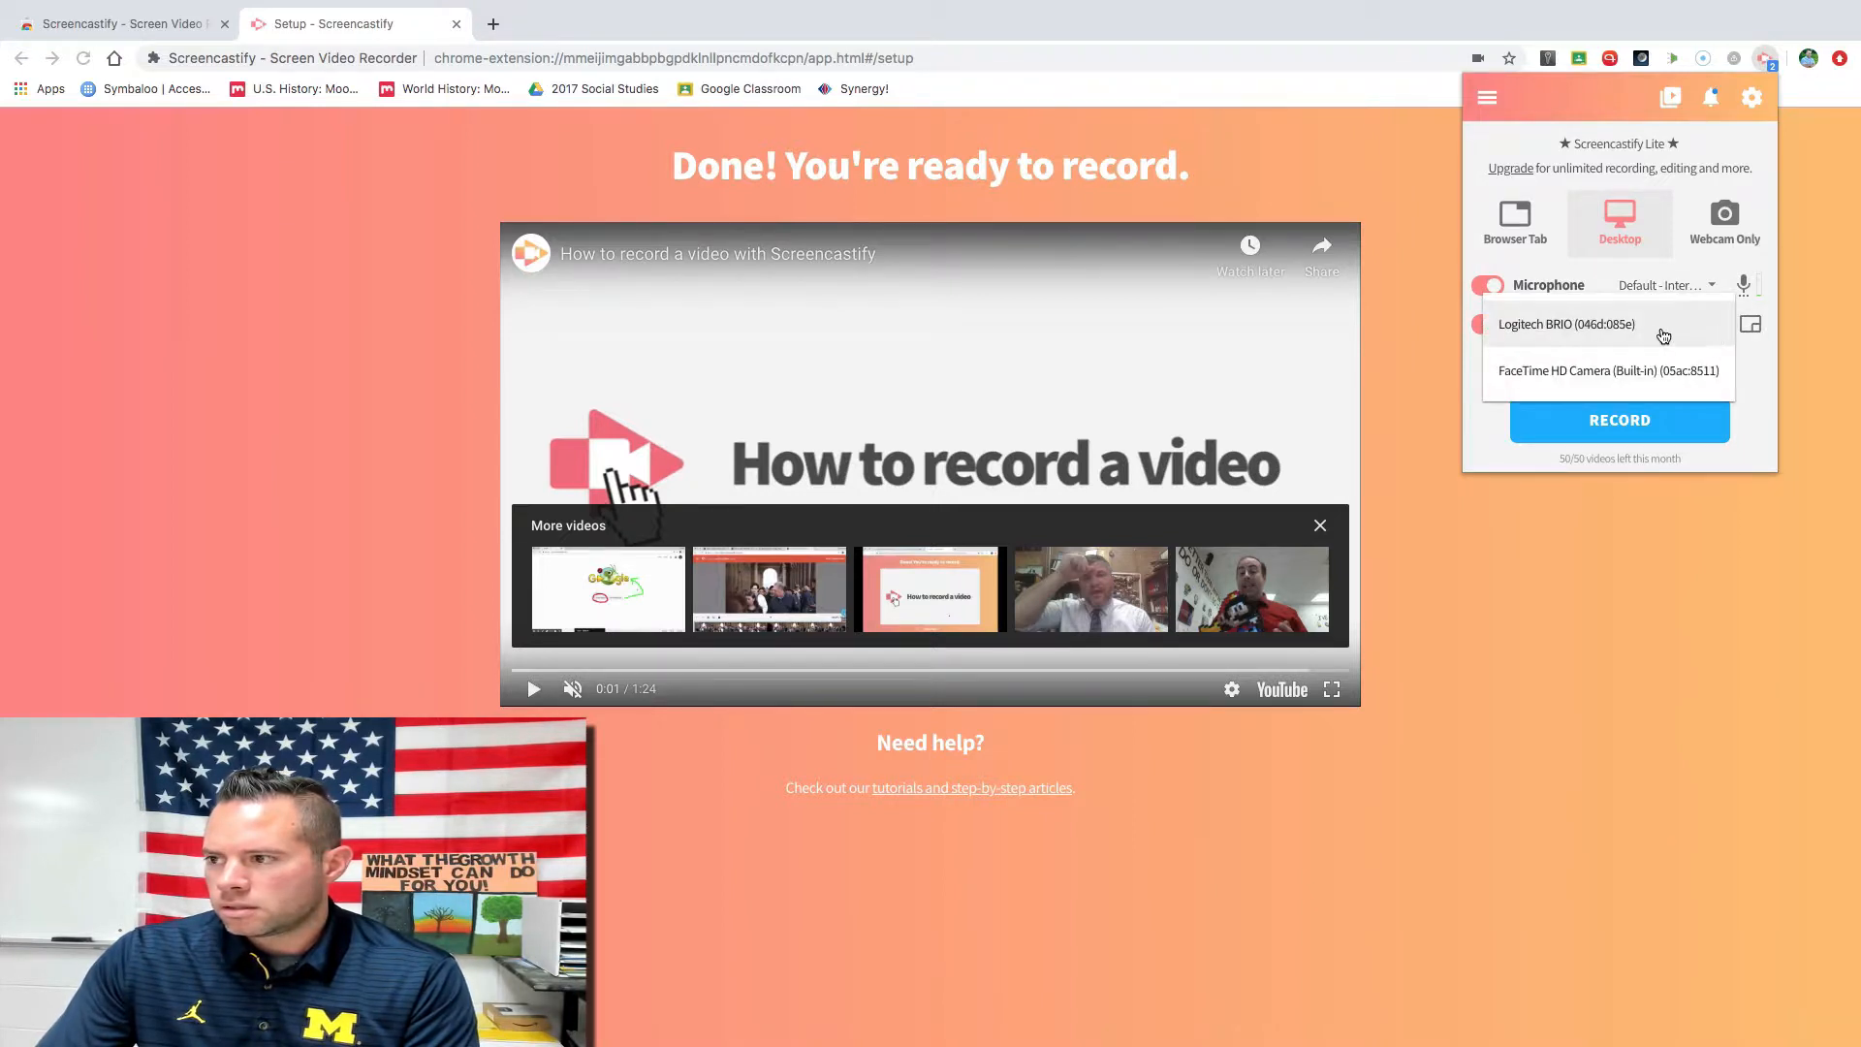
pyautogui.click(1595, 327)
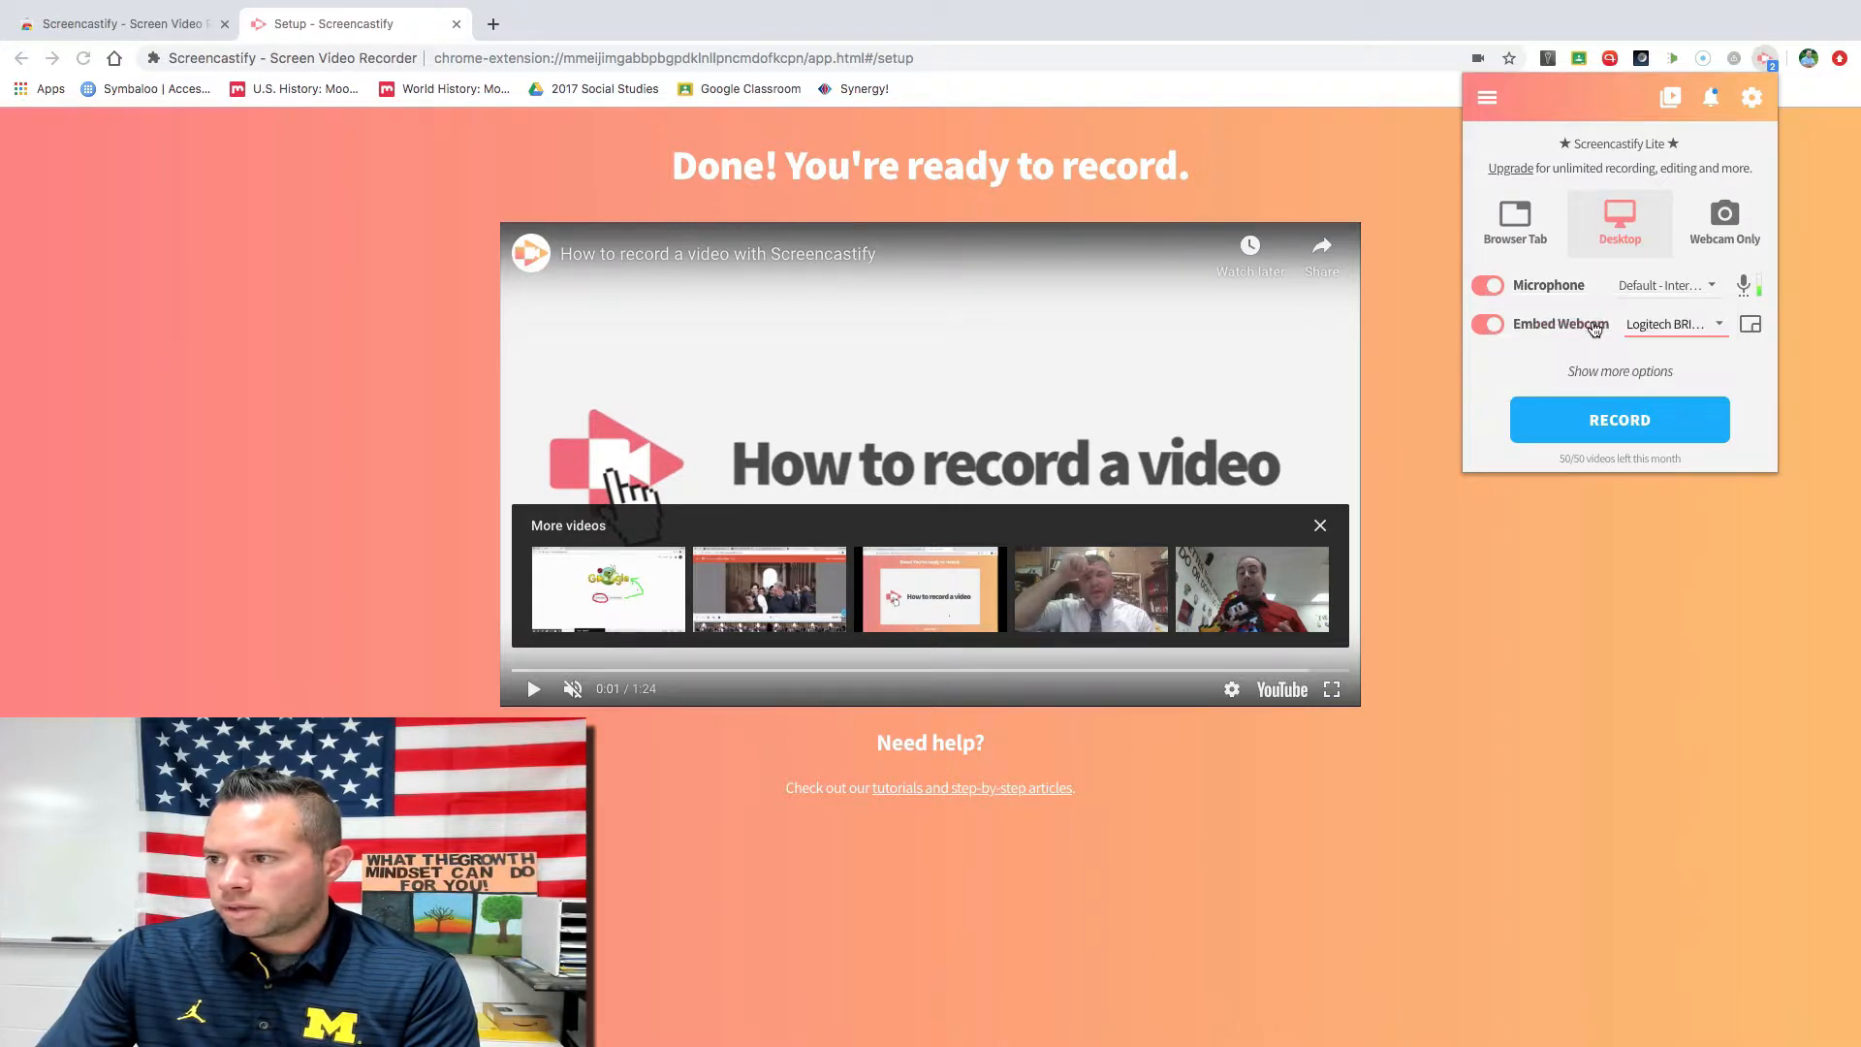
# Start the desktop recording and share the entire Screen 1.
pyautogui.click(1592, 422)
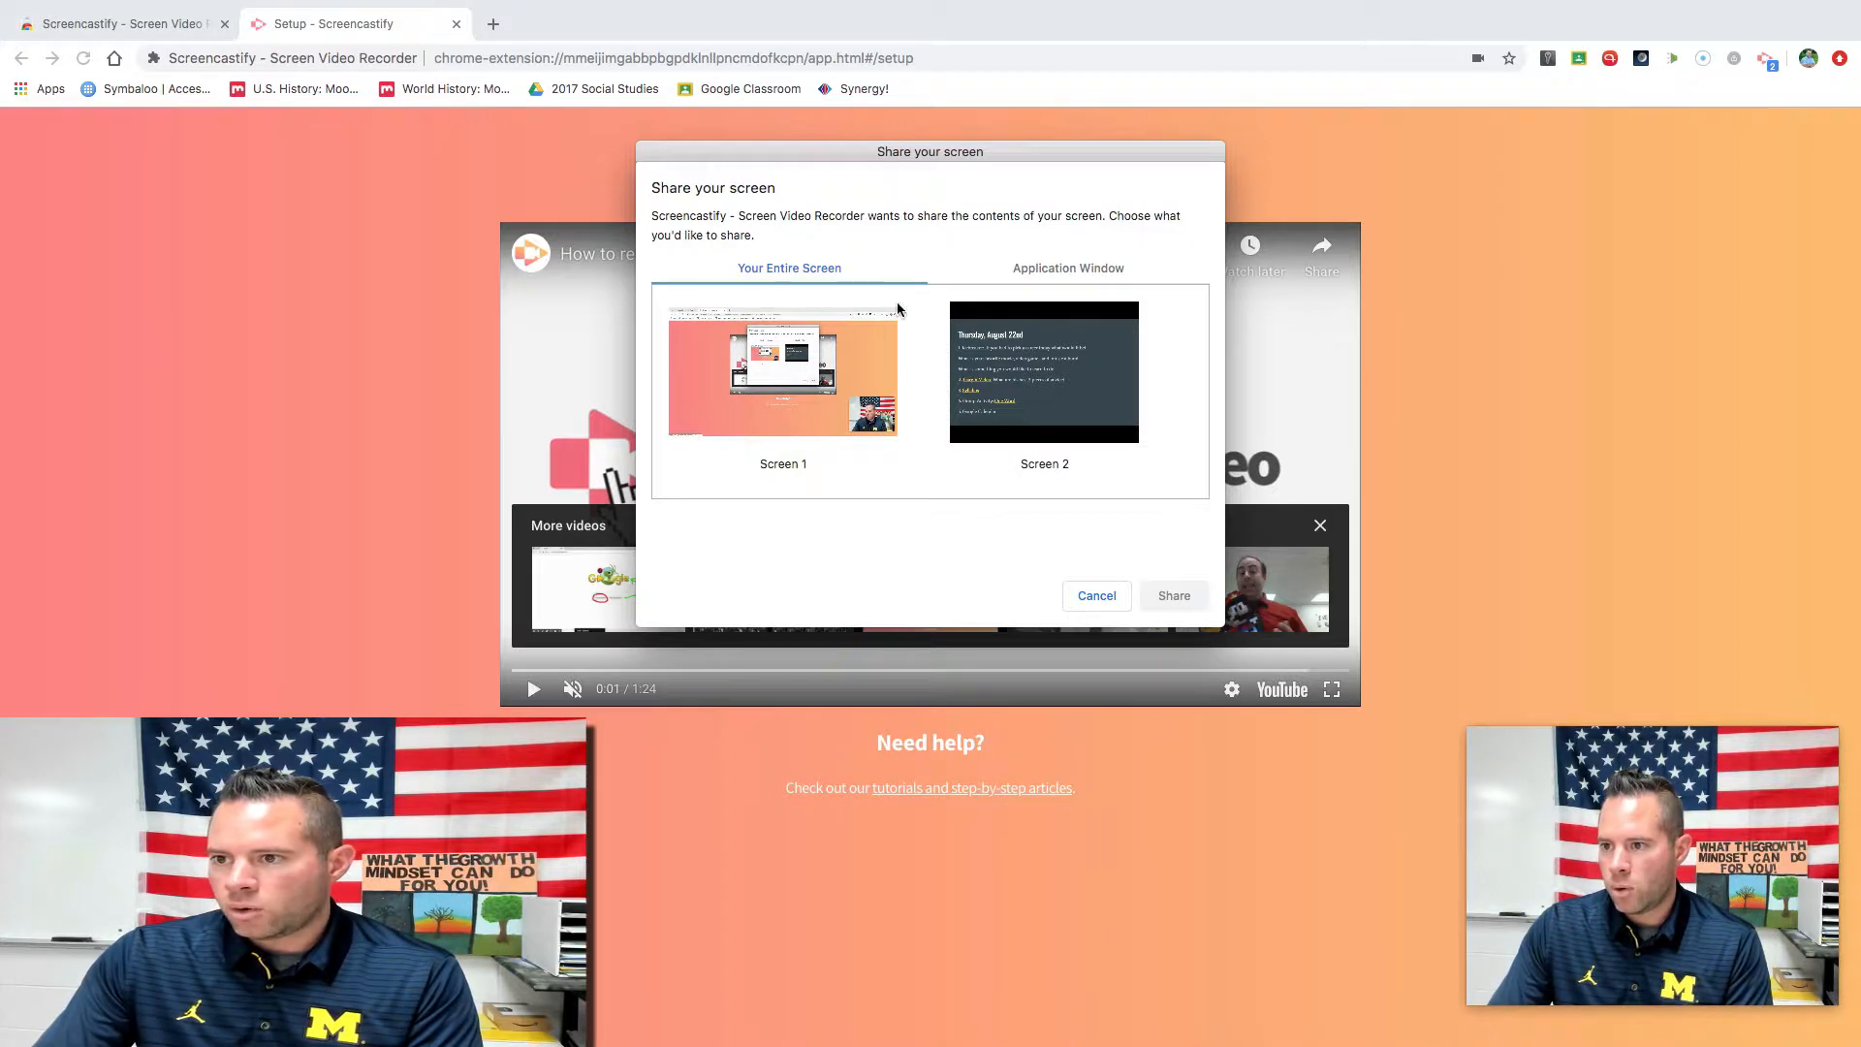
pyautogui.click(801, 385)
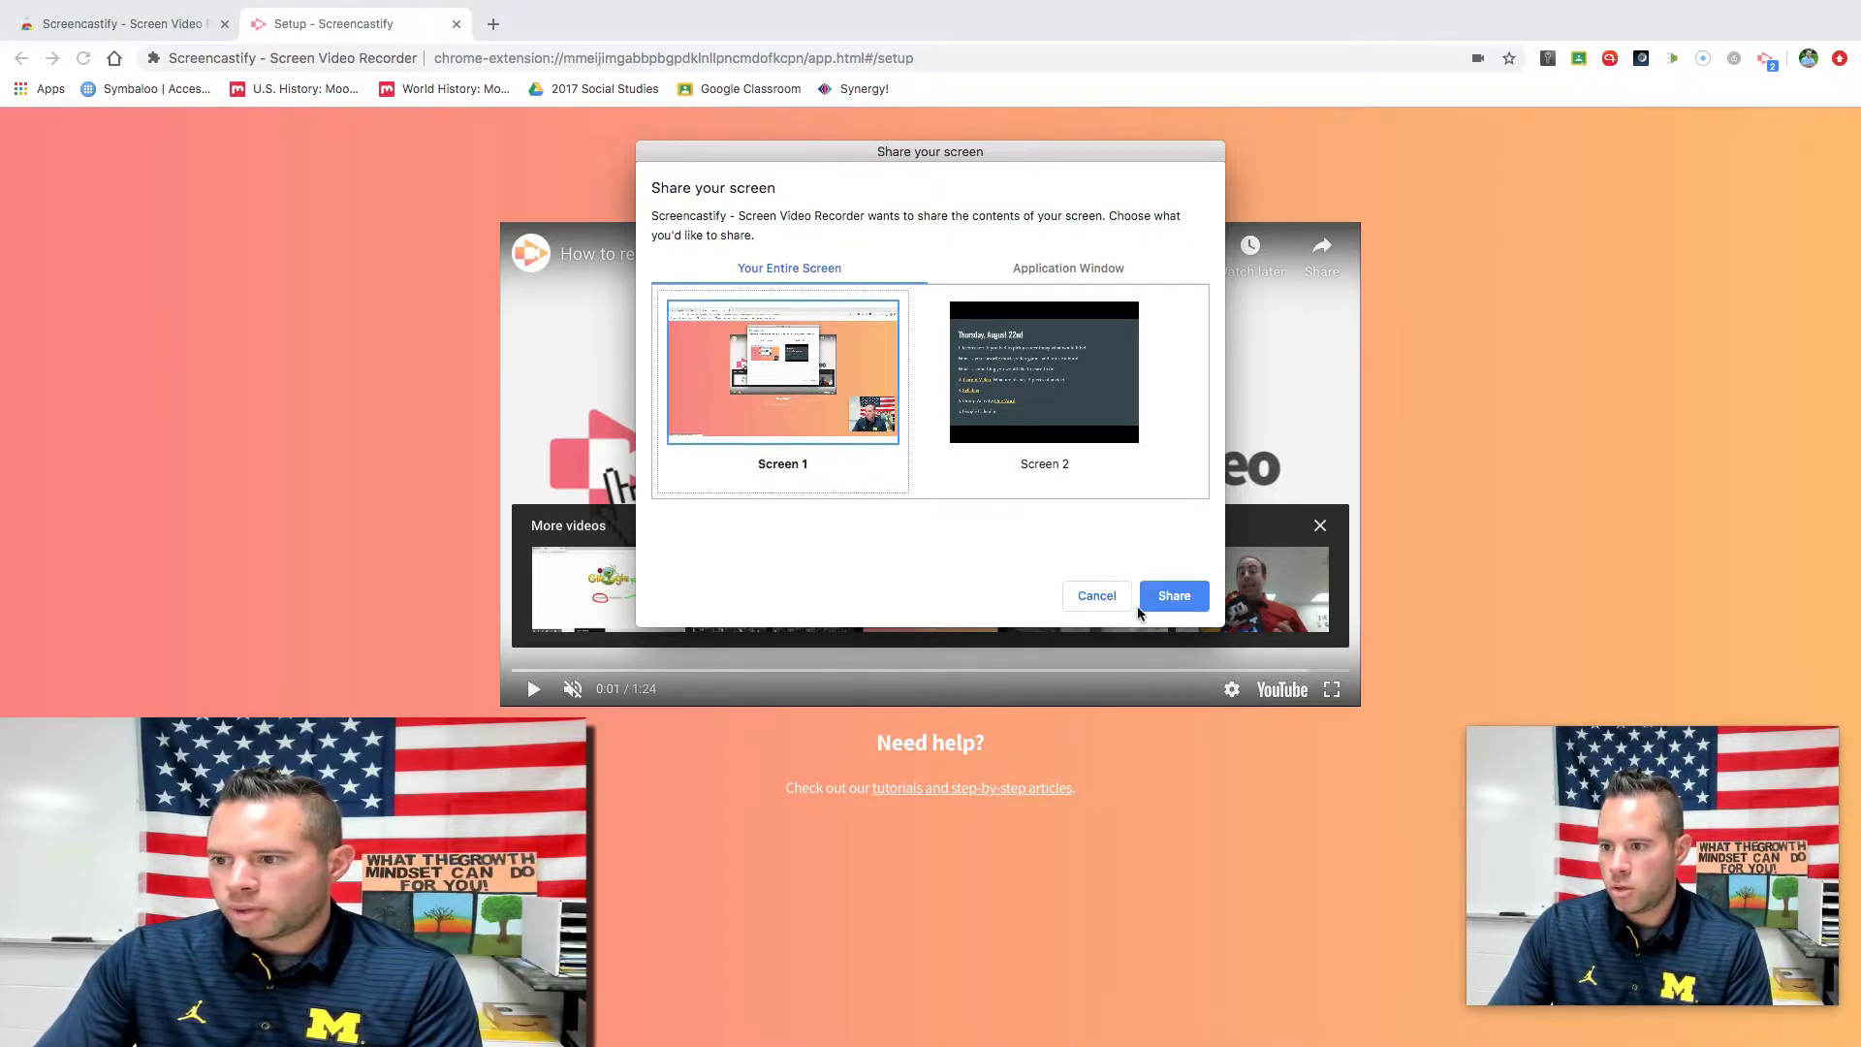
pyautogui.click(1170, 603)
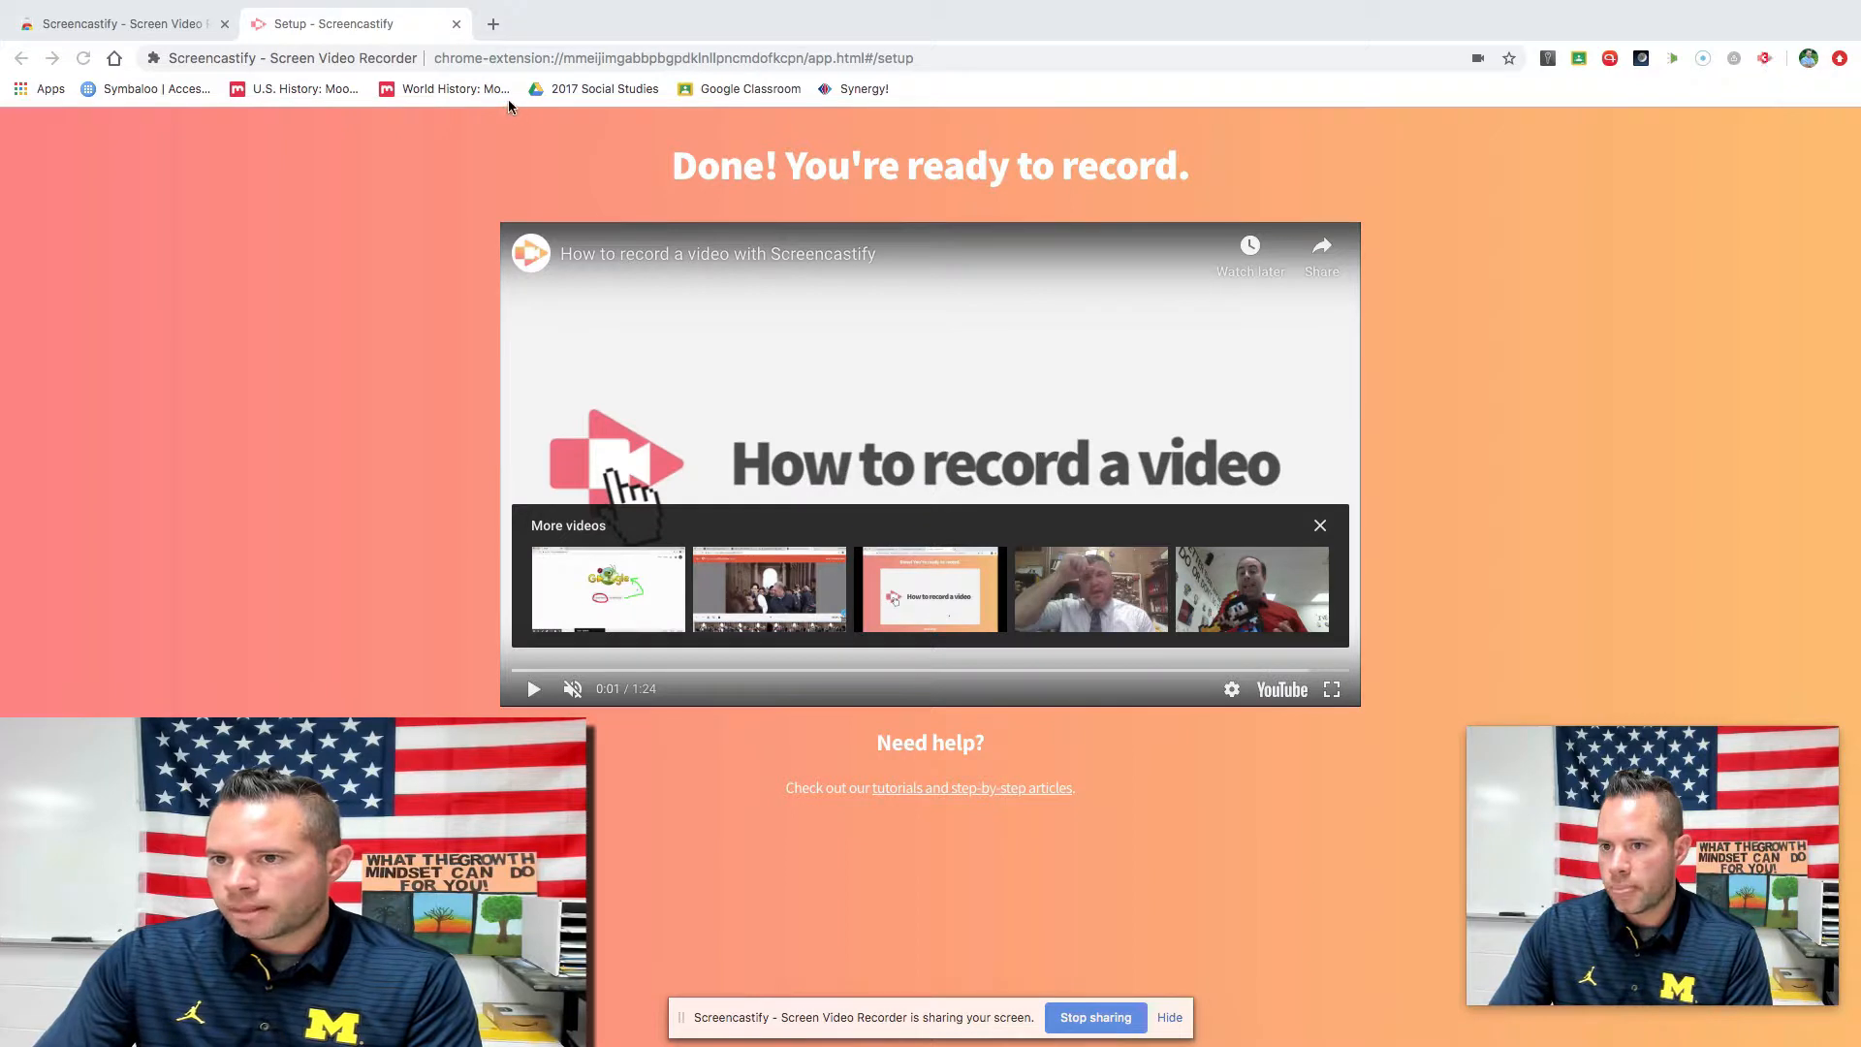
# Open Google Slides in a new browser tab and title the presentation's second slide "Growth Mindset".
pyautogui.click(493, 23)
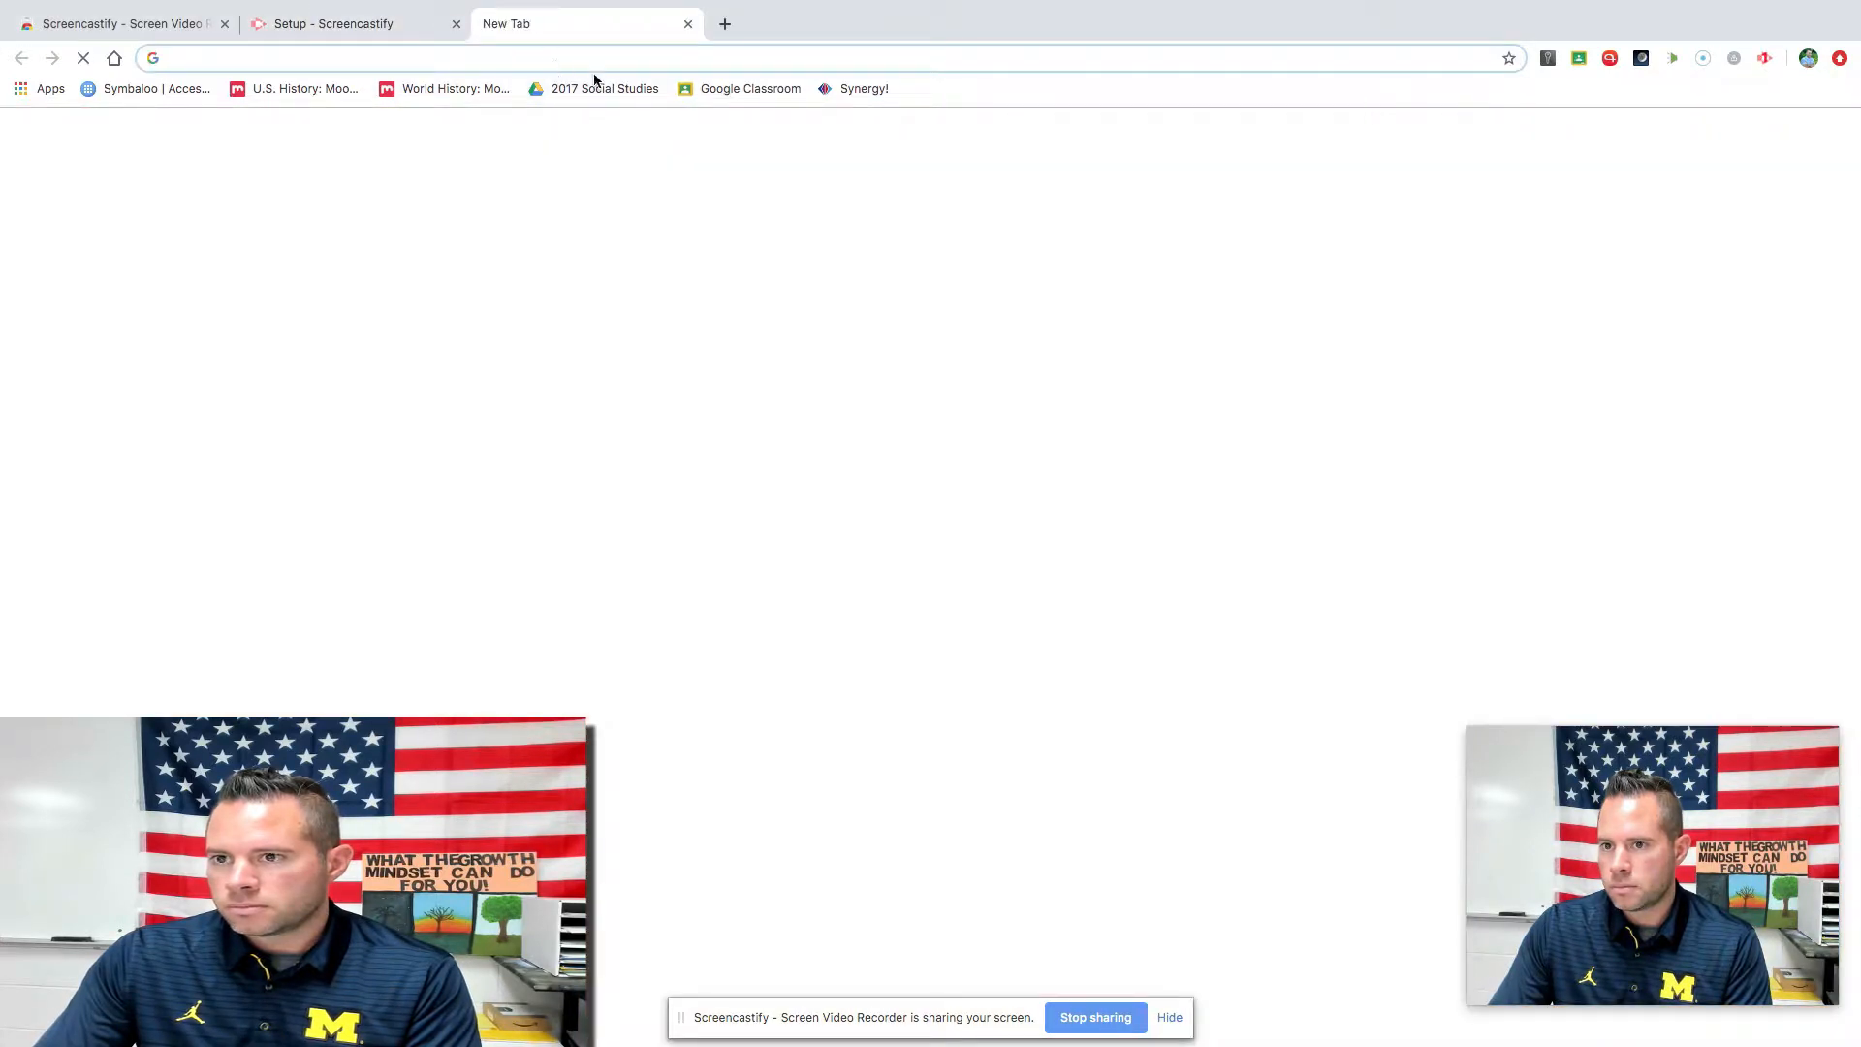
pyautogui.click(1781, 139)
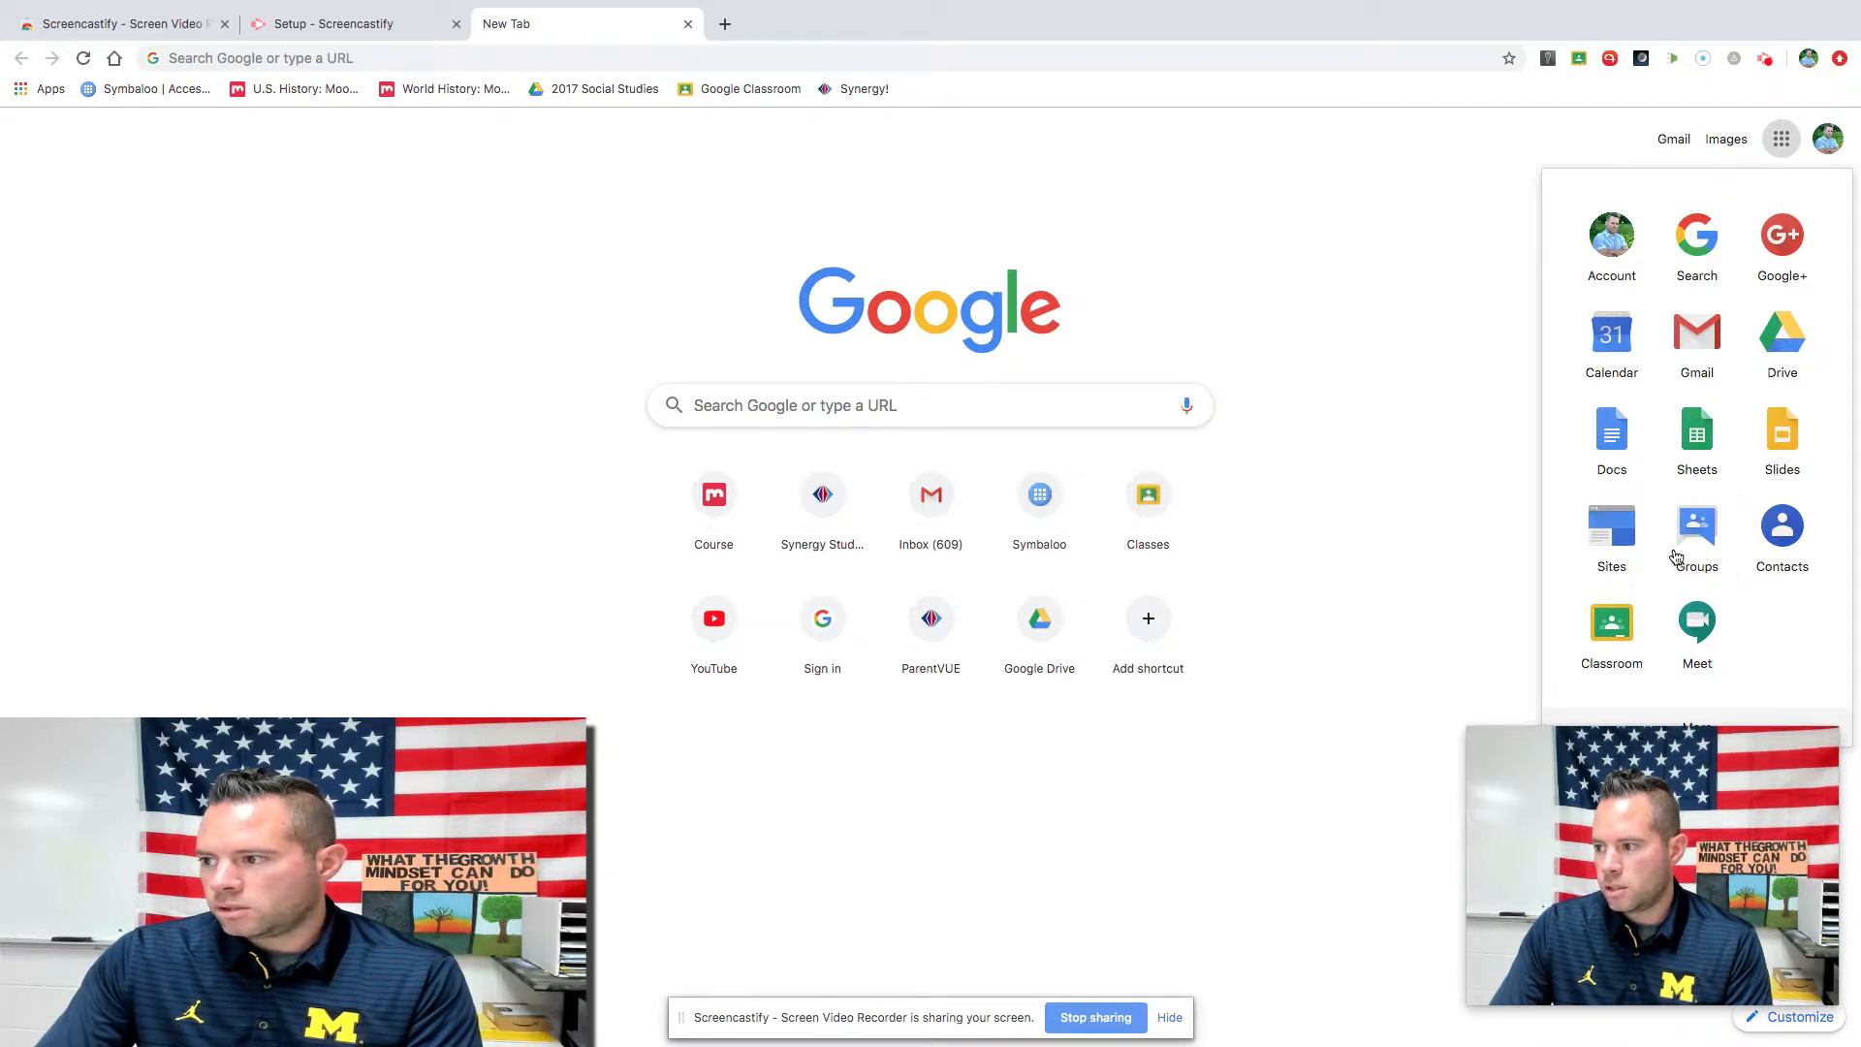
pyautogui.click(1780, 456)
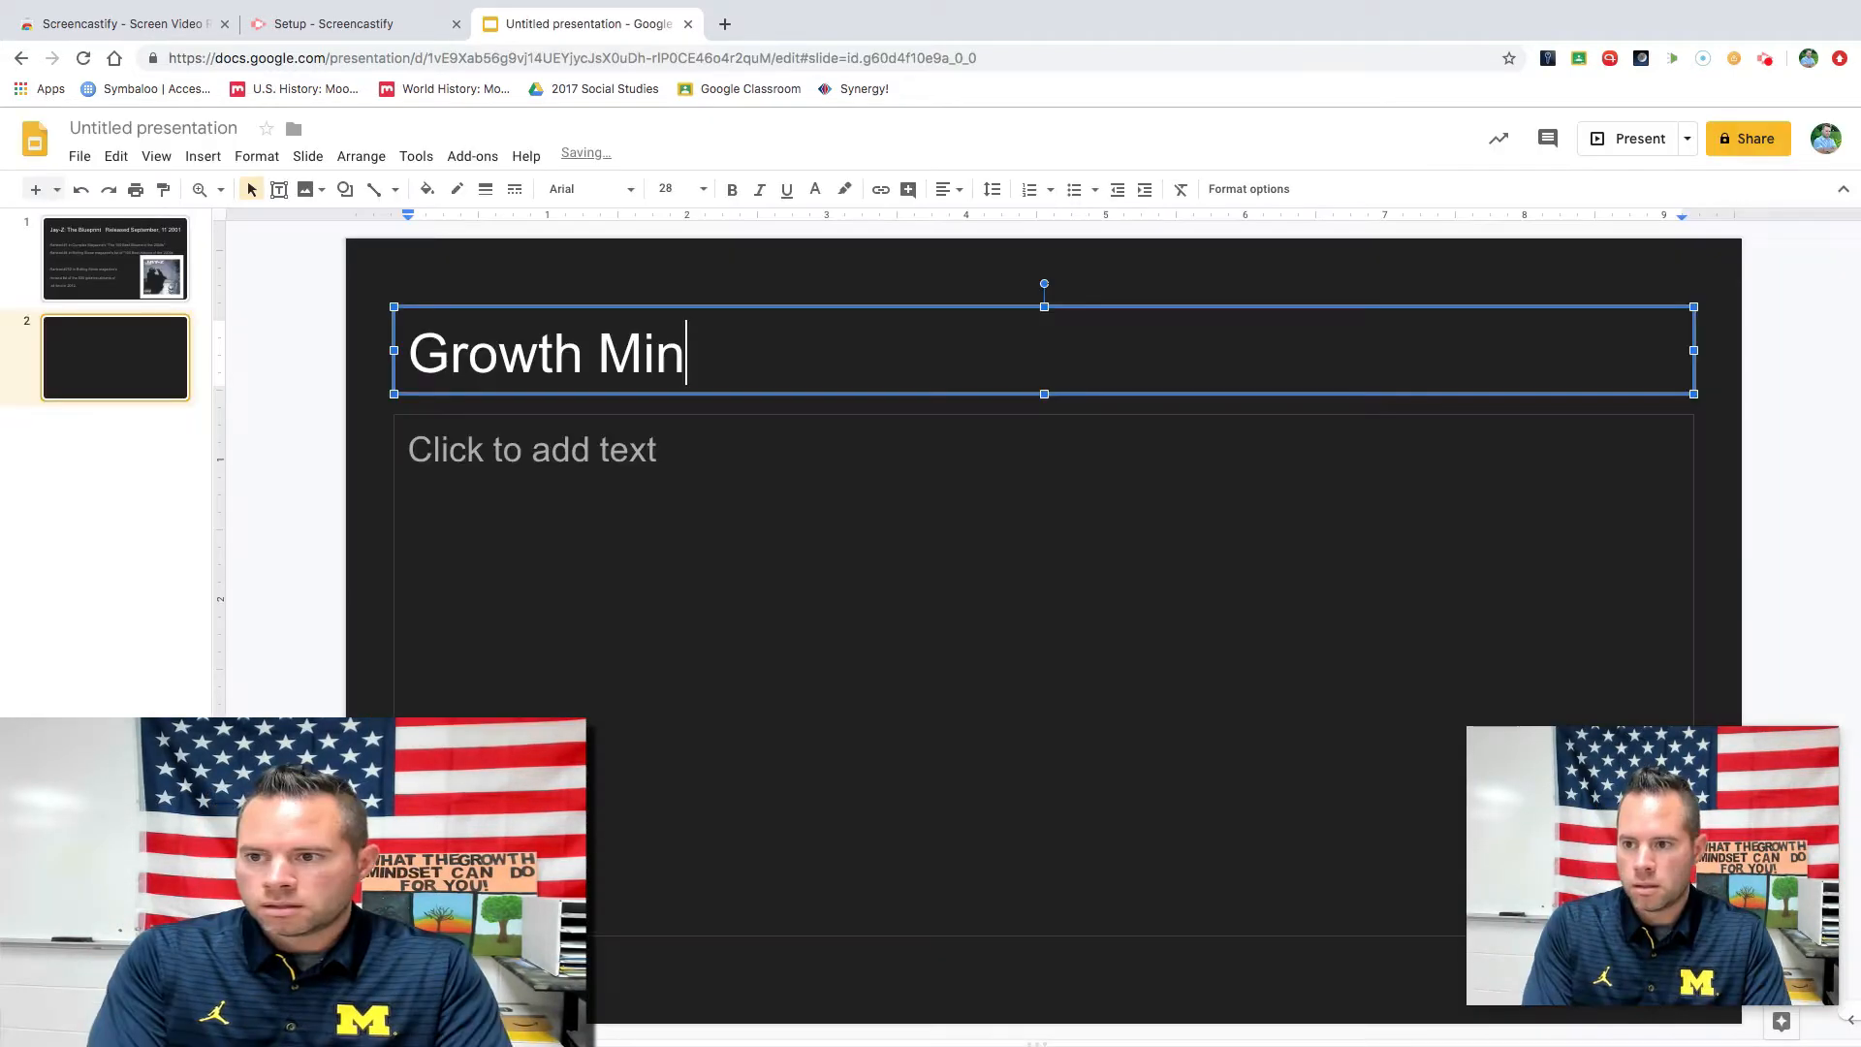
pyautogui.write('dset')
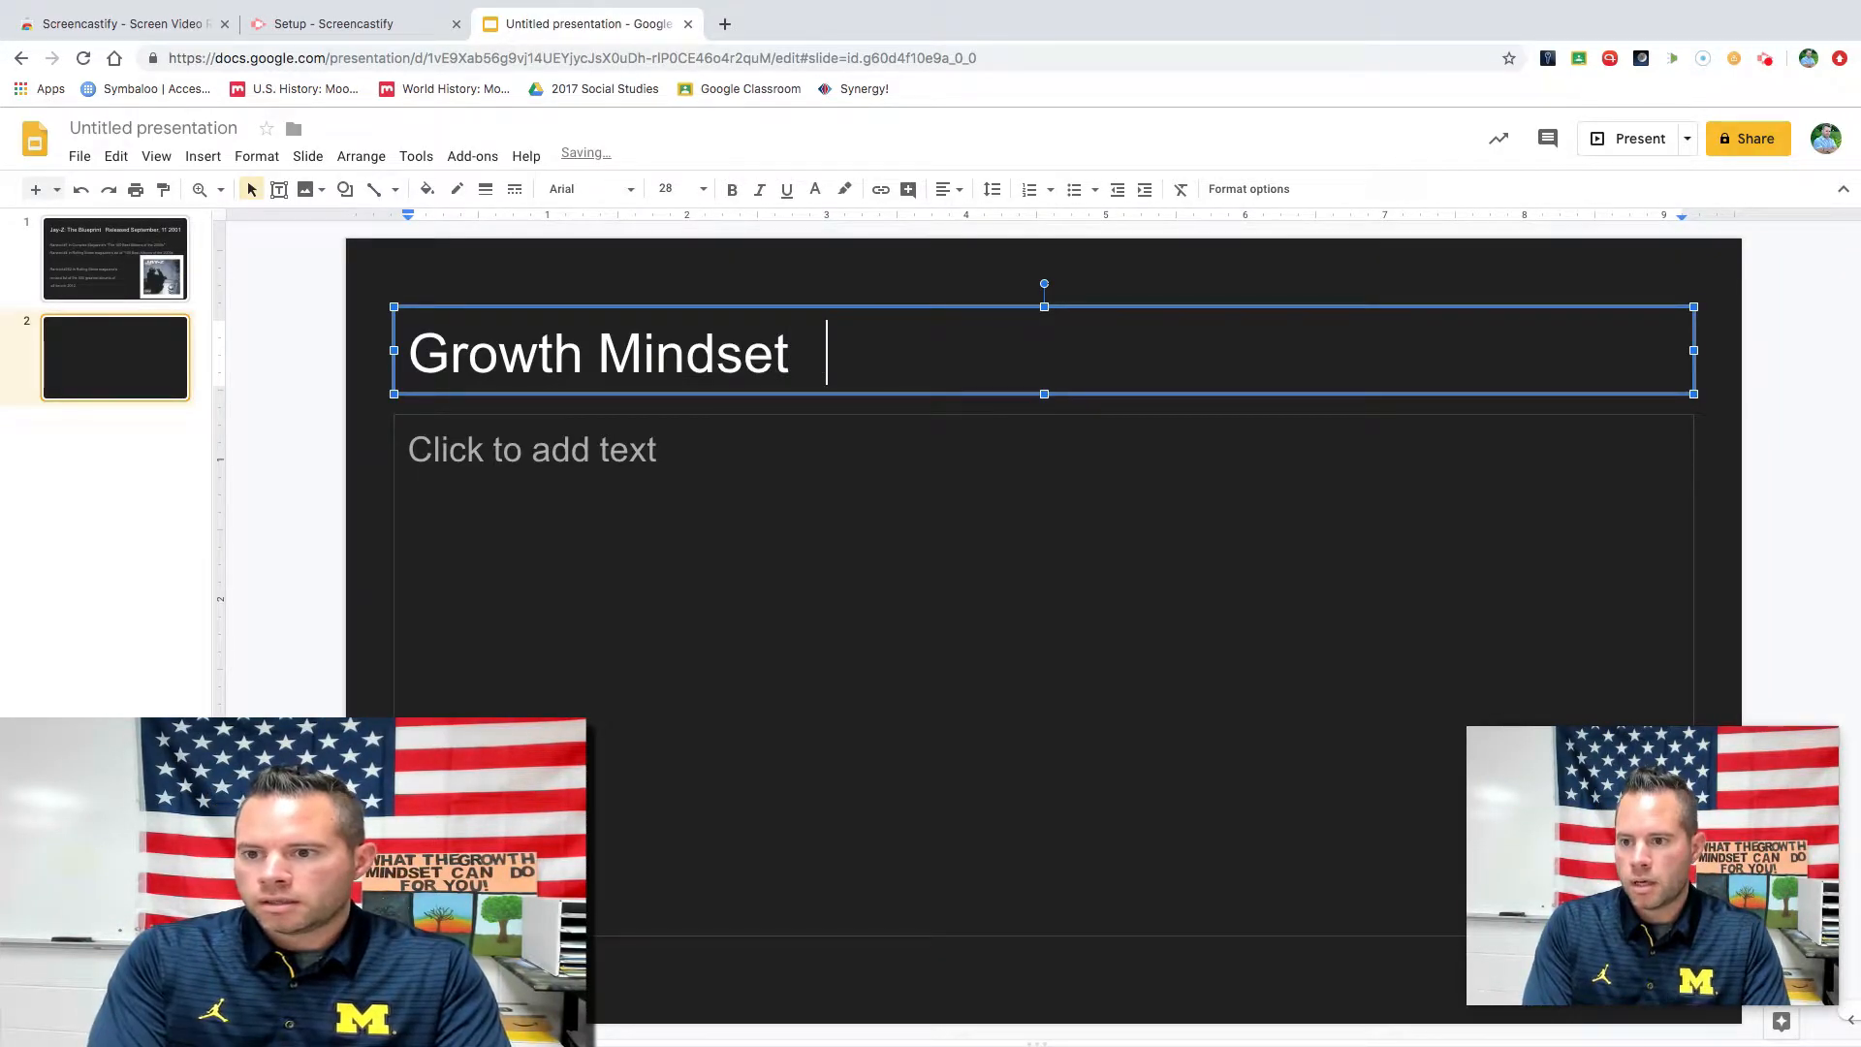
# Enter "Believe in yourself or nobody else will." as the second slide's body text, correcting the misspelled "Belive" with the spelling suggestion.
pyautogui.click(691, 472)
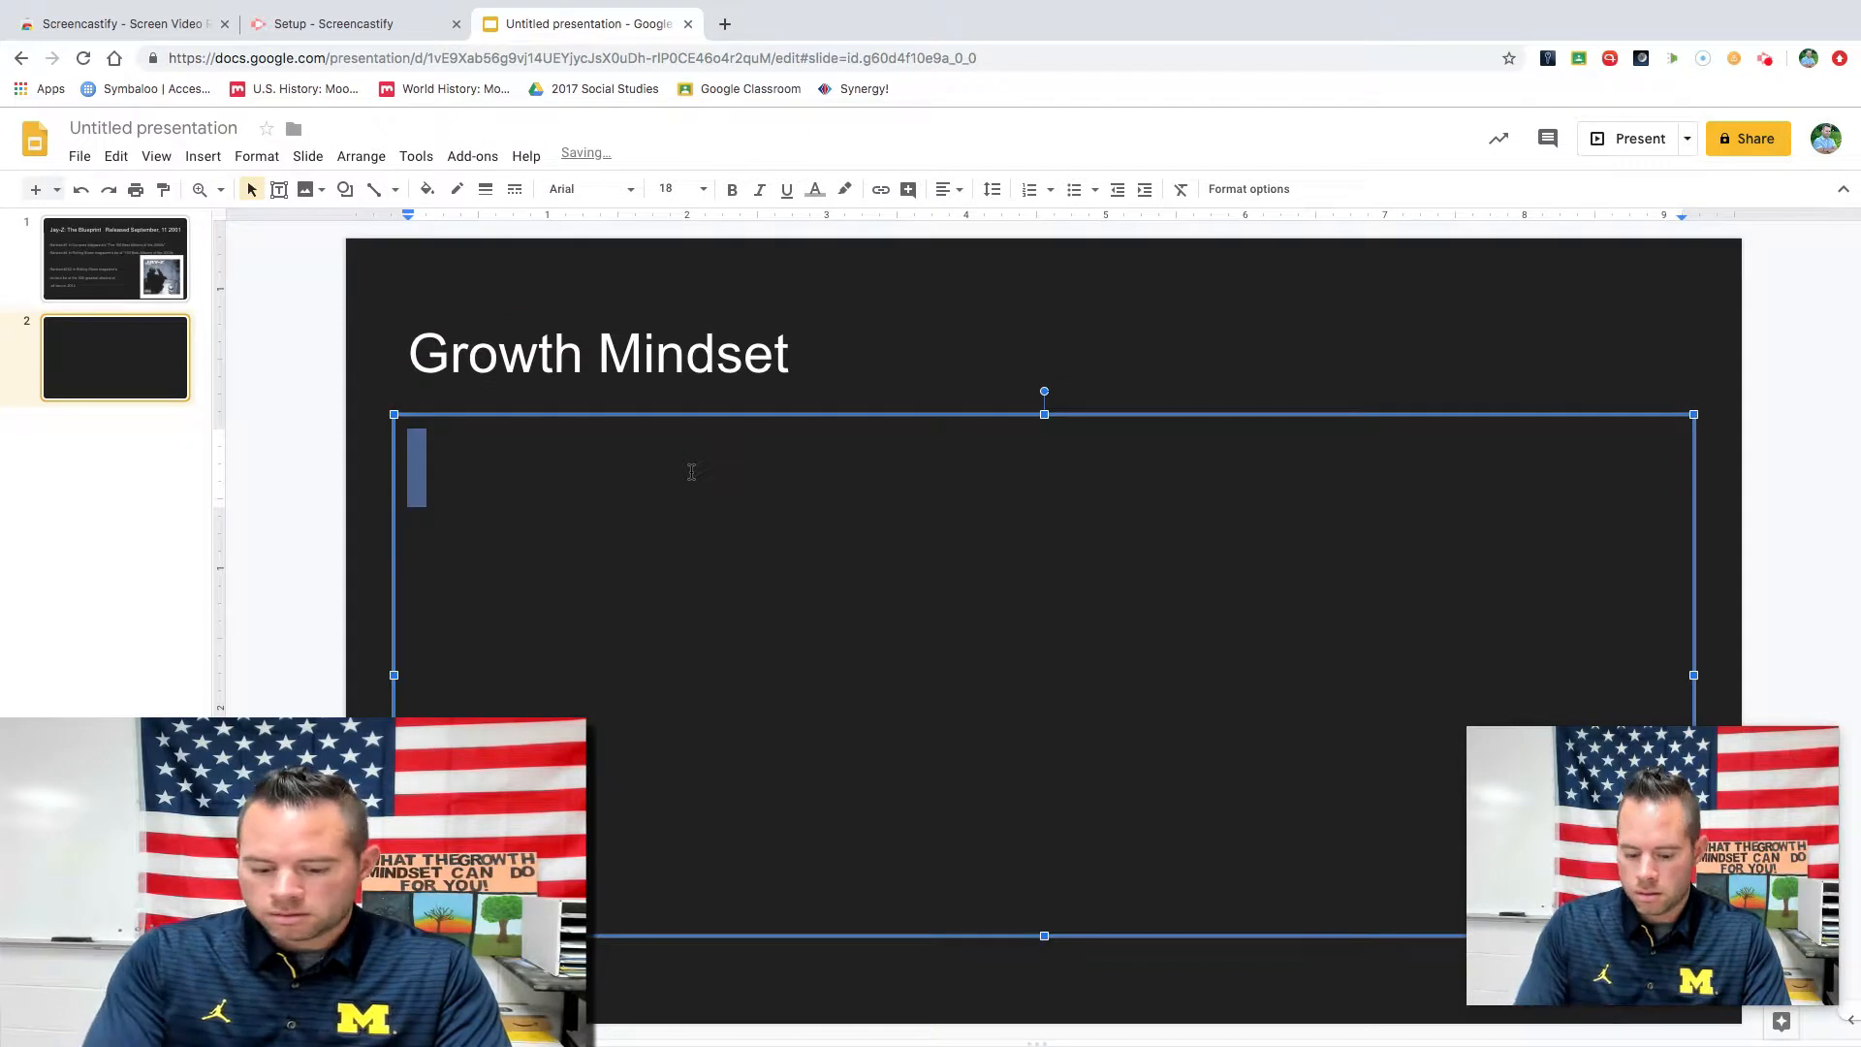
pyautogui.write('Belive in ')
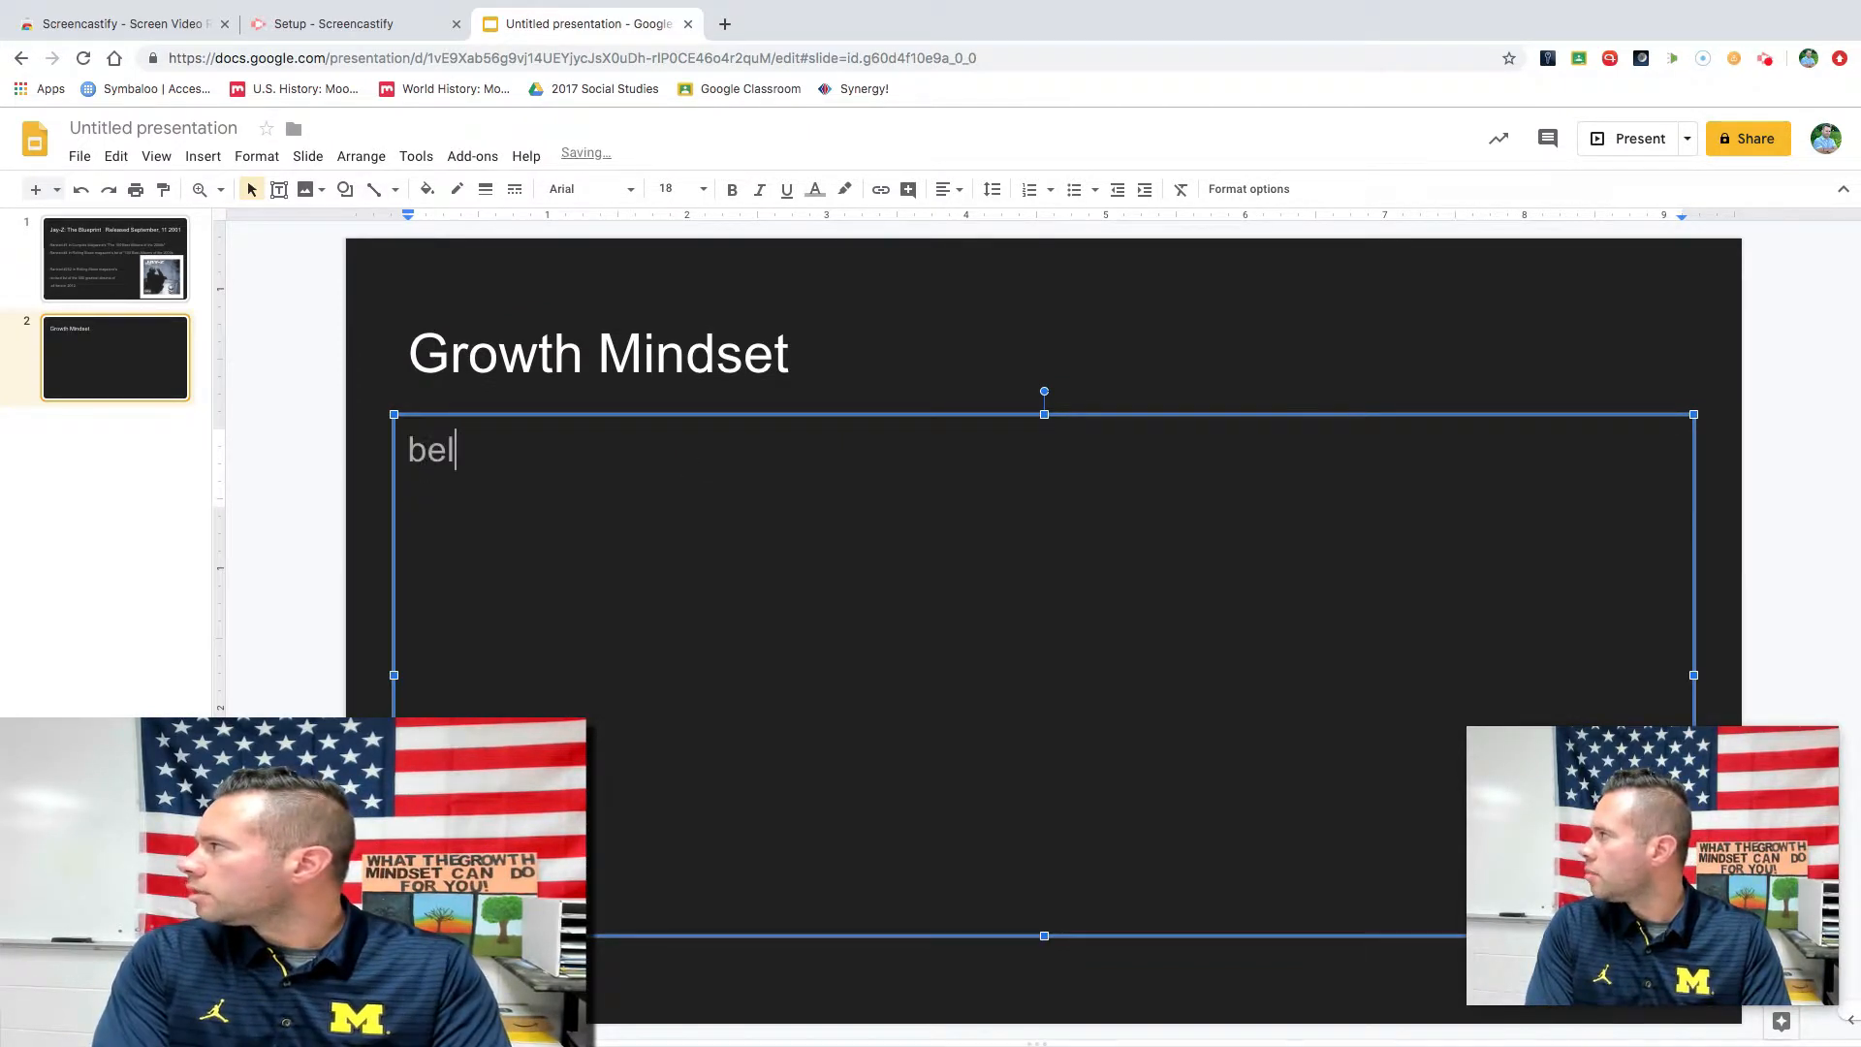
pyautogui.write('your')
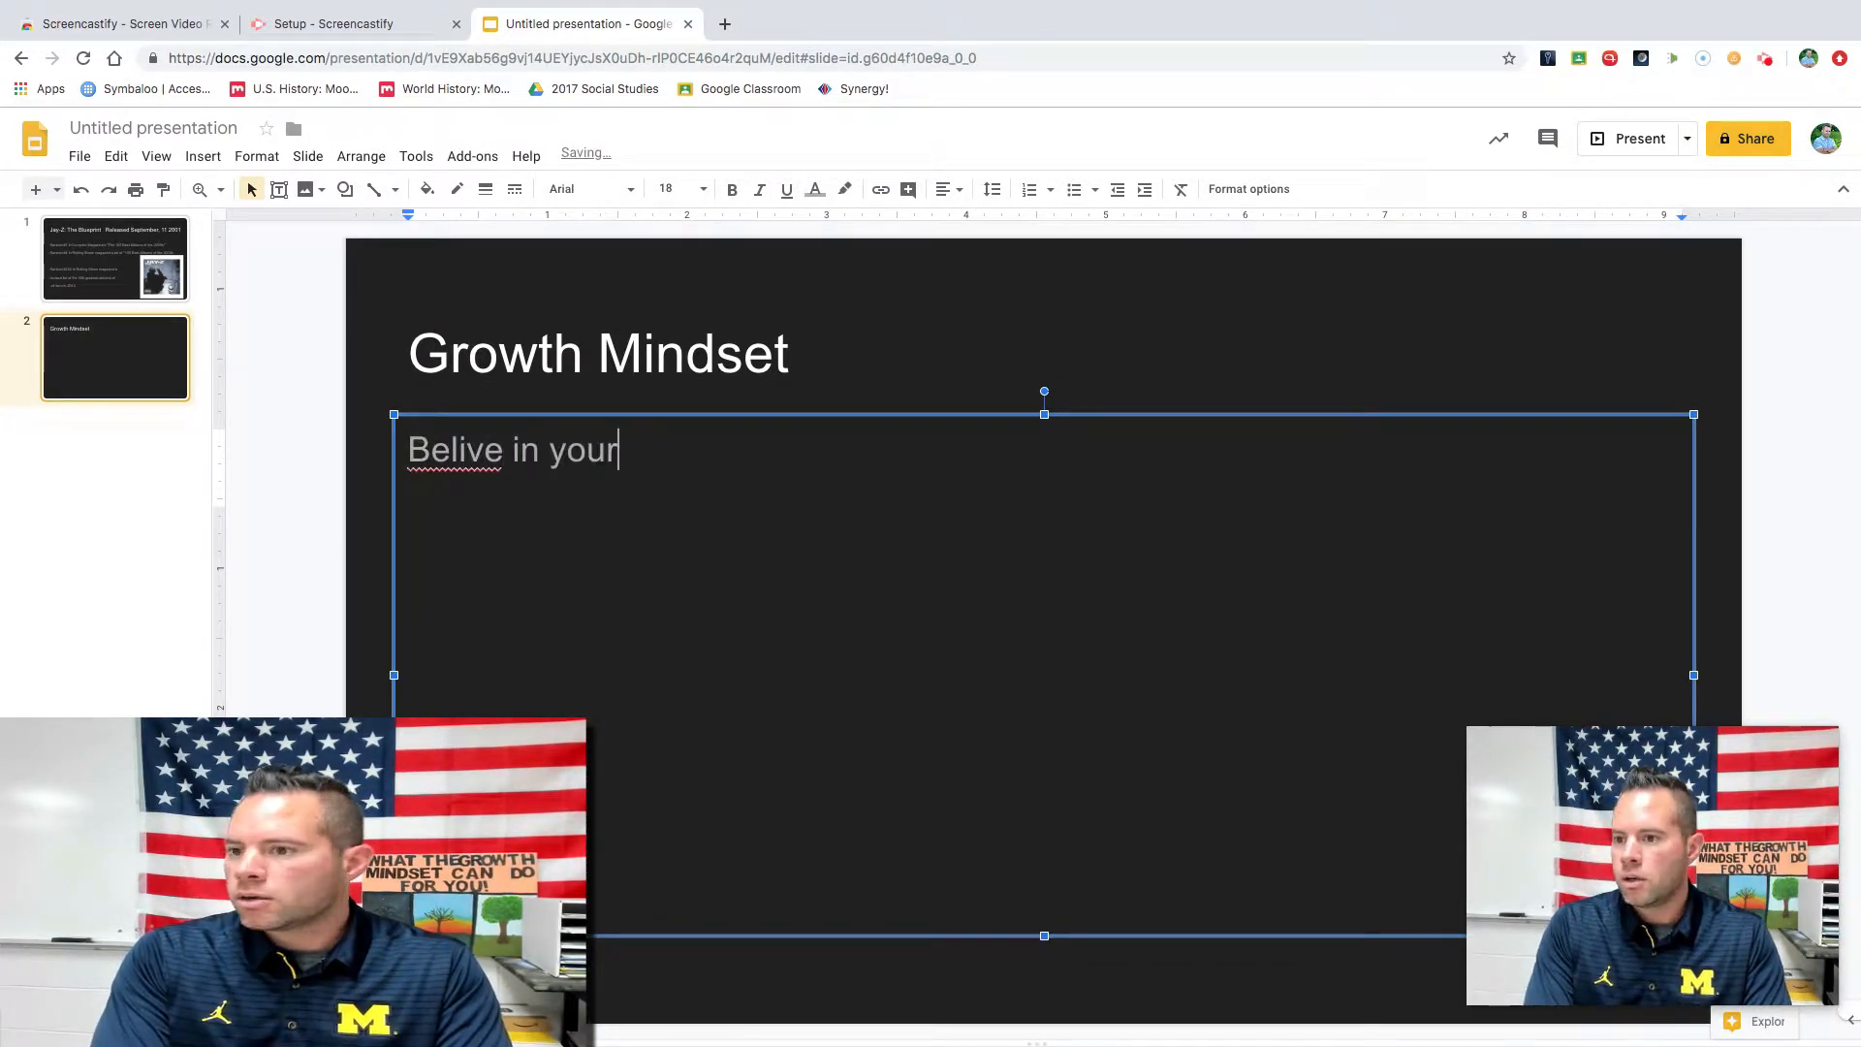
pyautogui.write('self or nobody else will.')
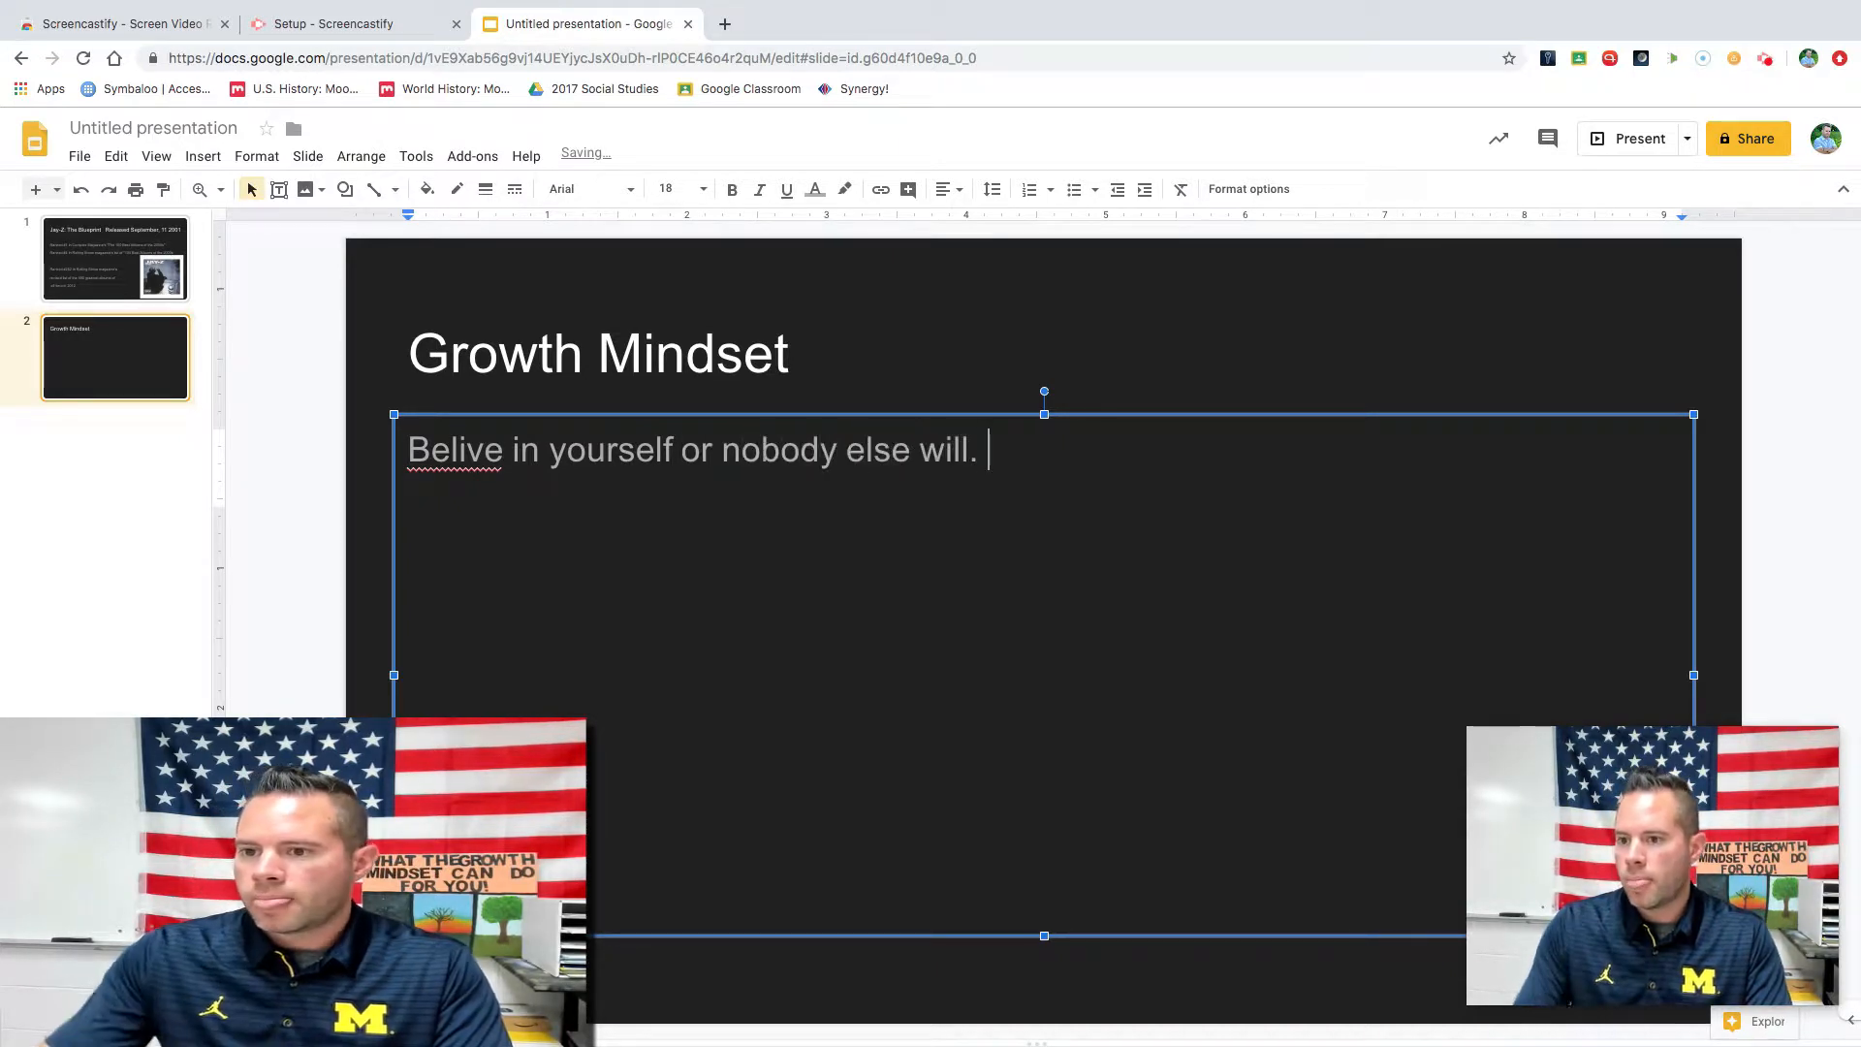
pyautogui.rightClick(458, 459)
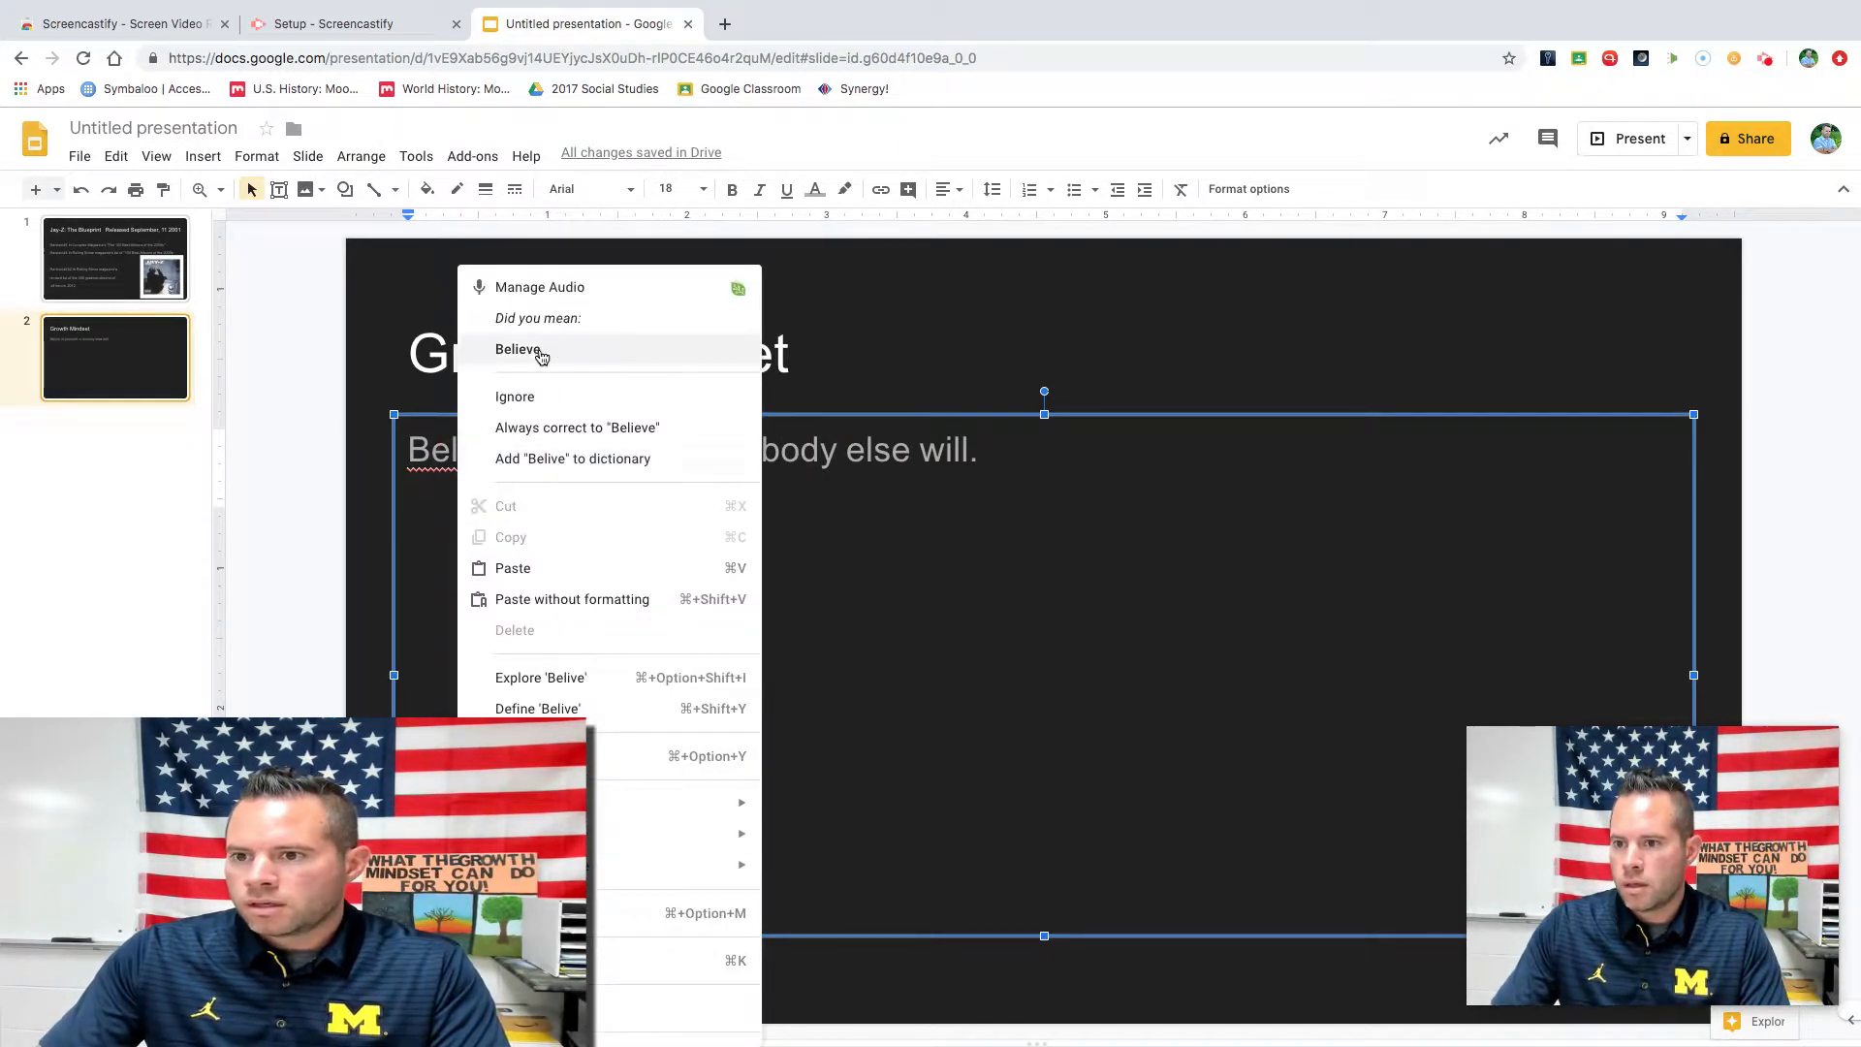
pyautogui.click(520, 349)
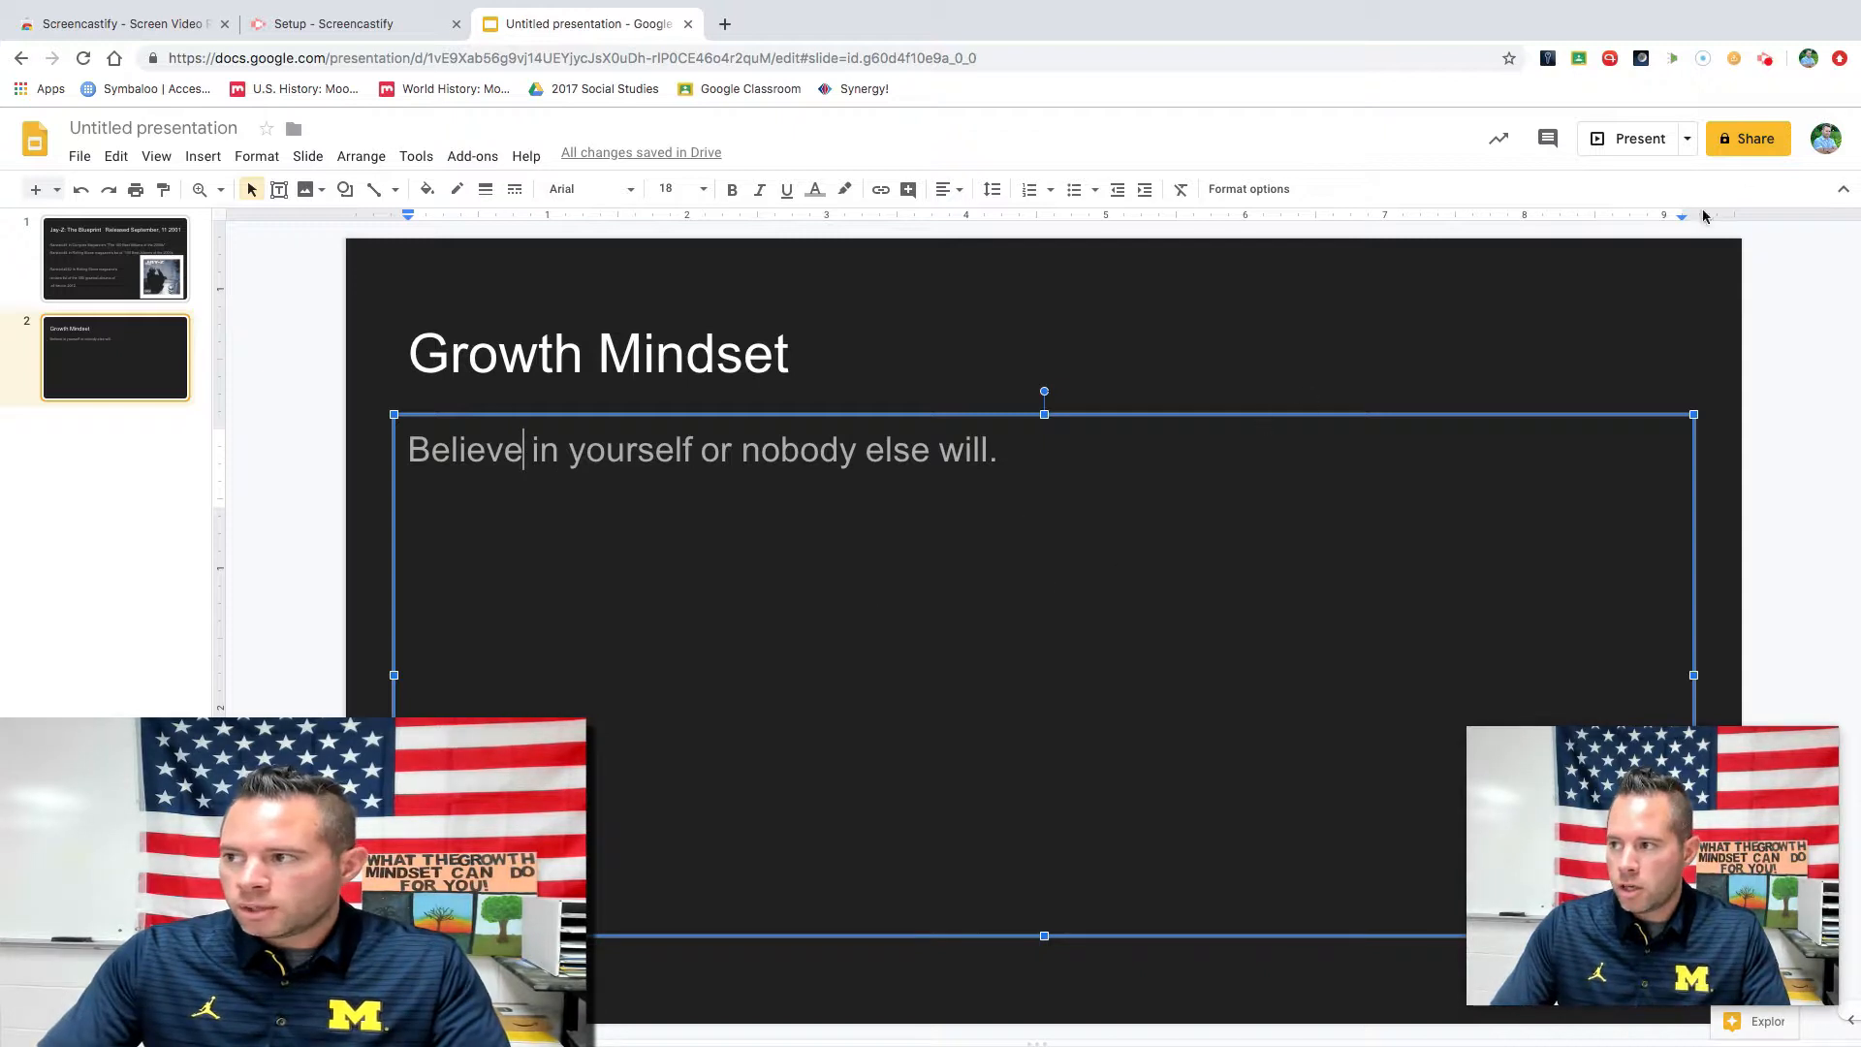
# Stop the Screencastify recording from the extension and bring up the finished video.
pyautogui.click(1763, 63)
pyautogui.click(1727, 266)
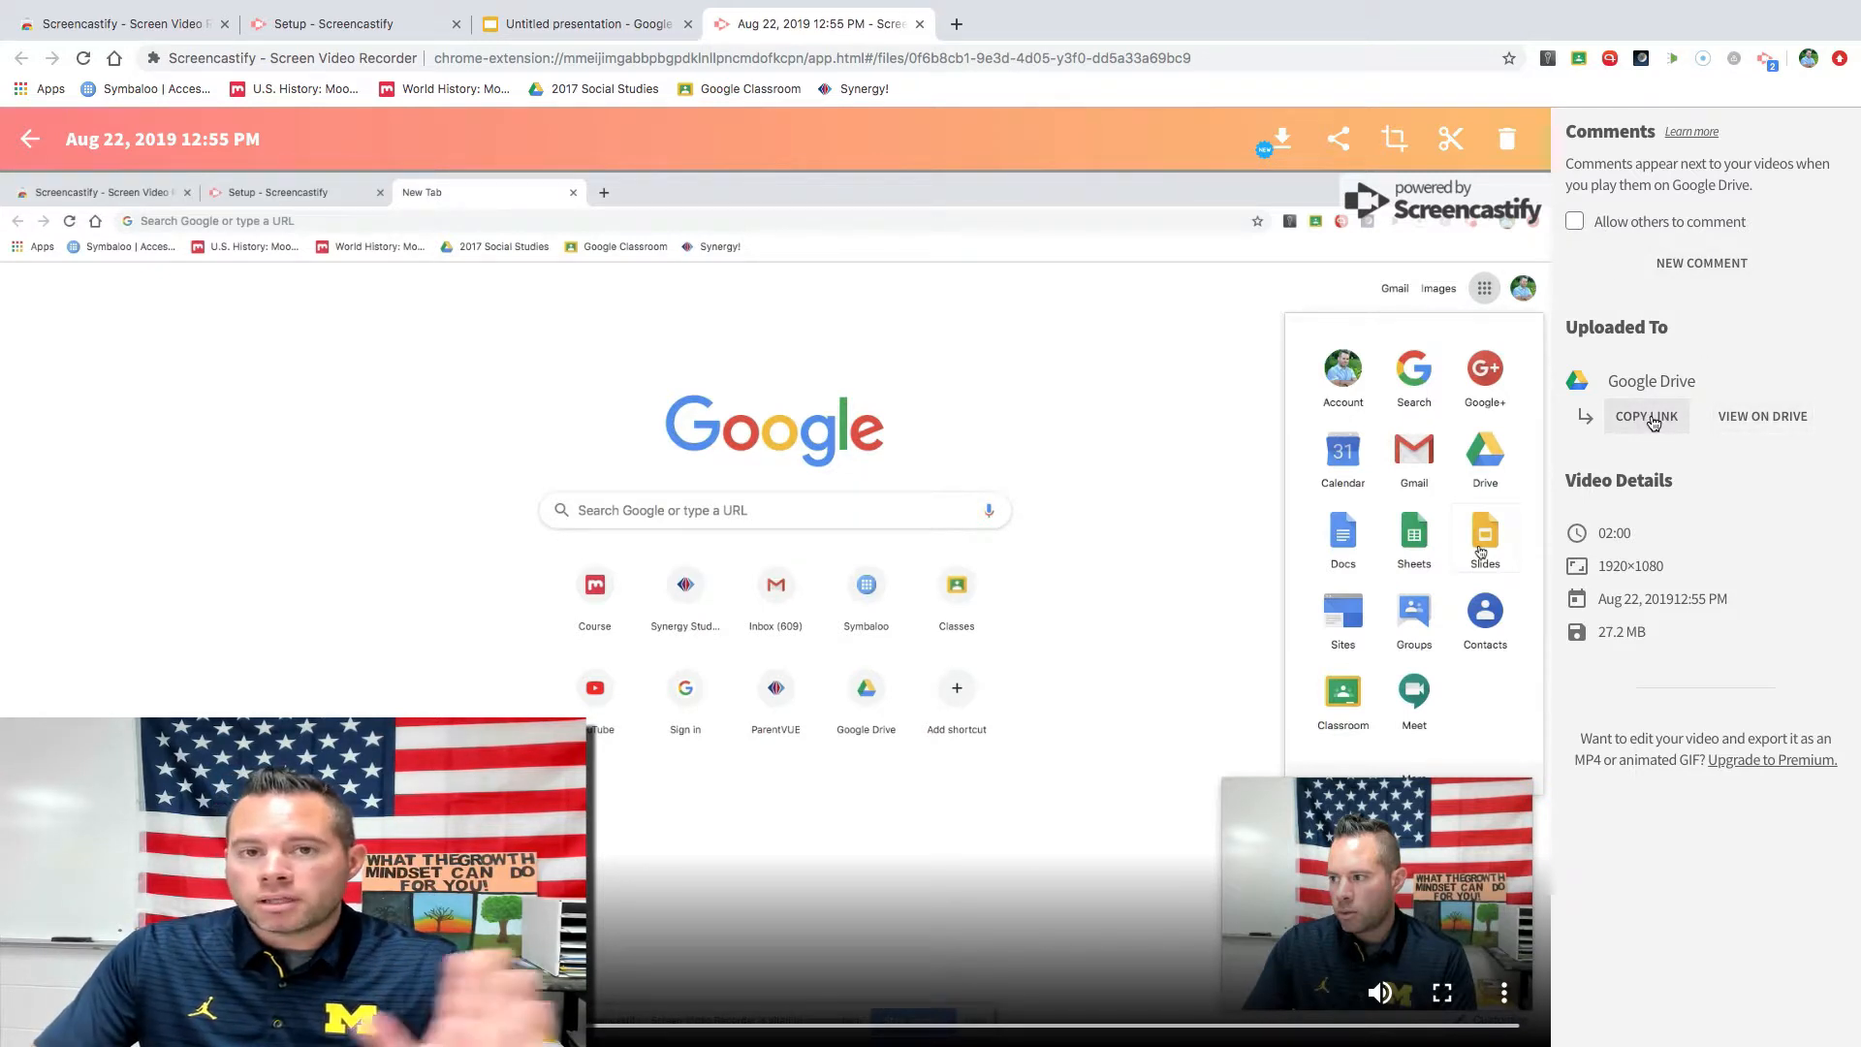
# View the finished recording's file on Google Drive and skip ahead through the video on its Screencastify page.
pyautogui.click(1753, 424)
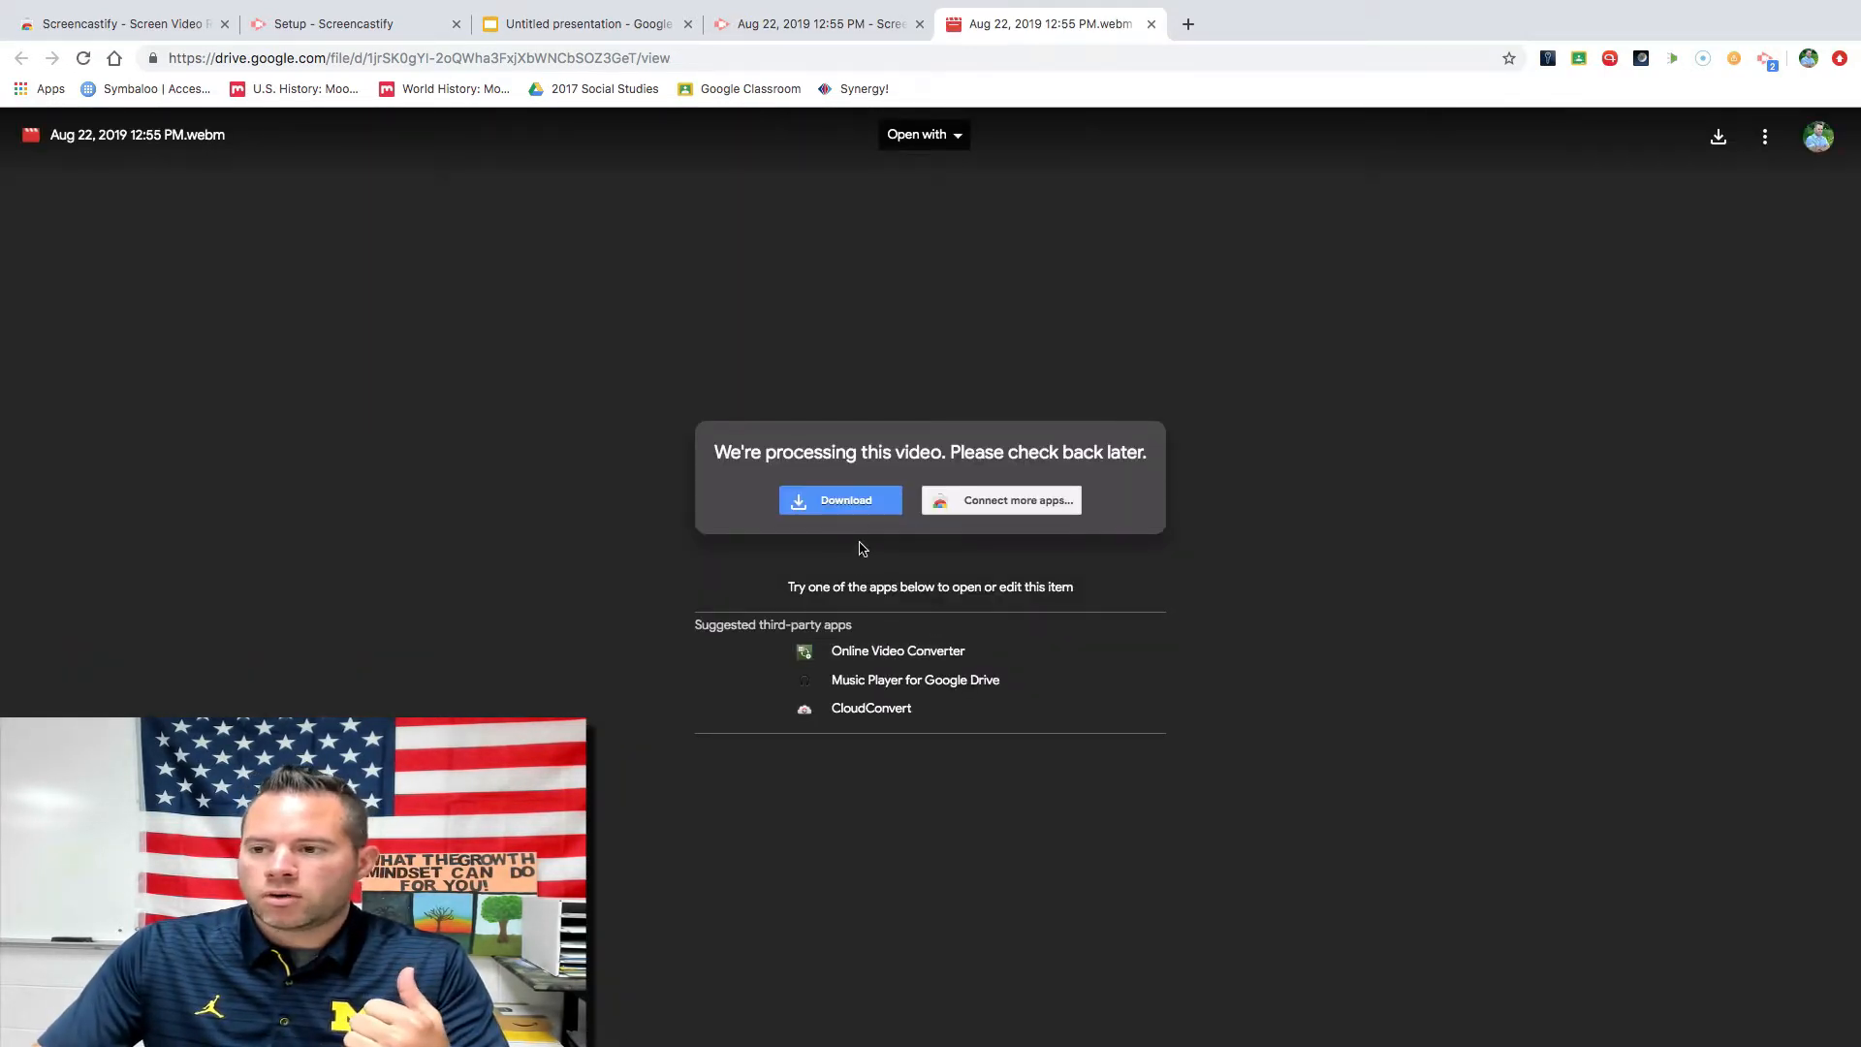
pyautogui.click(835, 24)
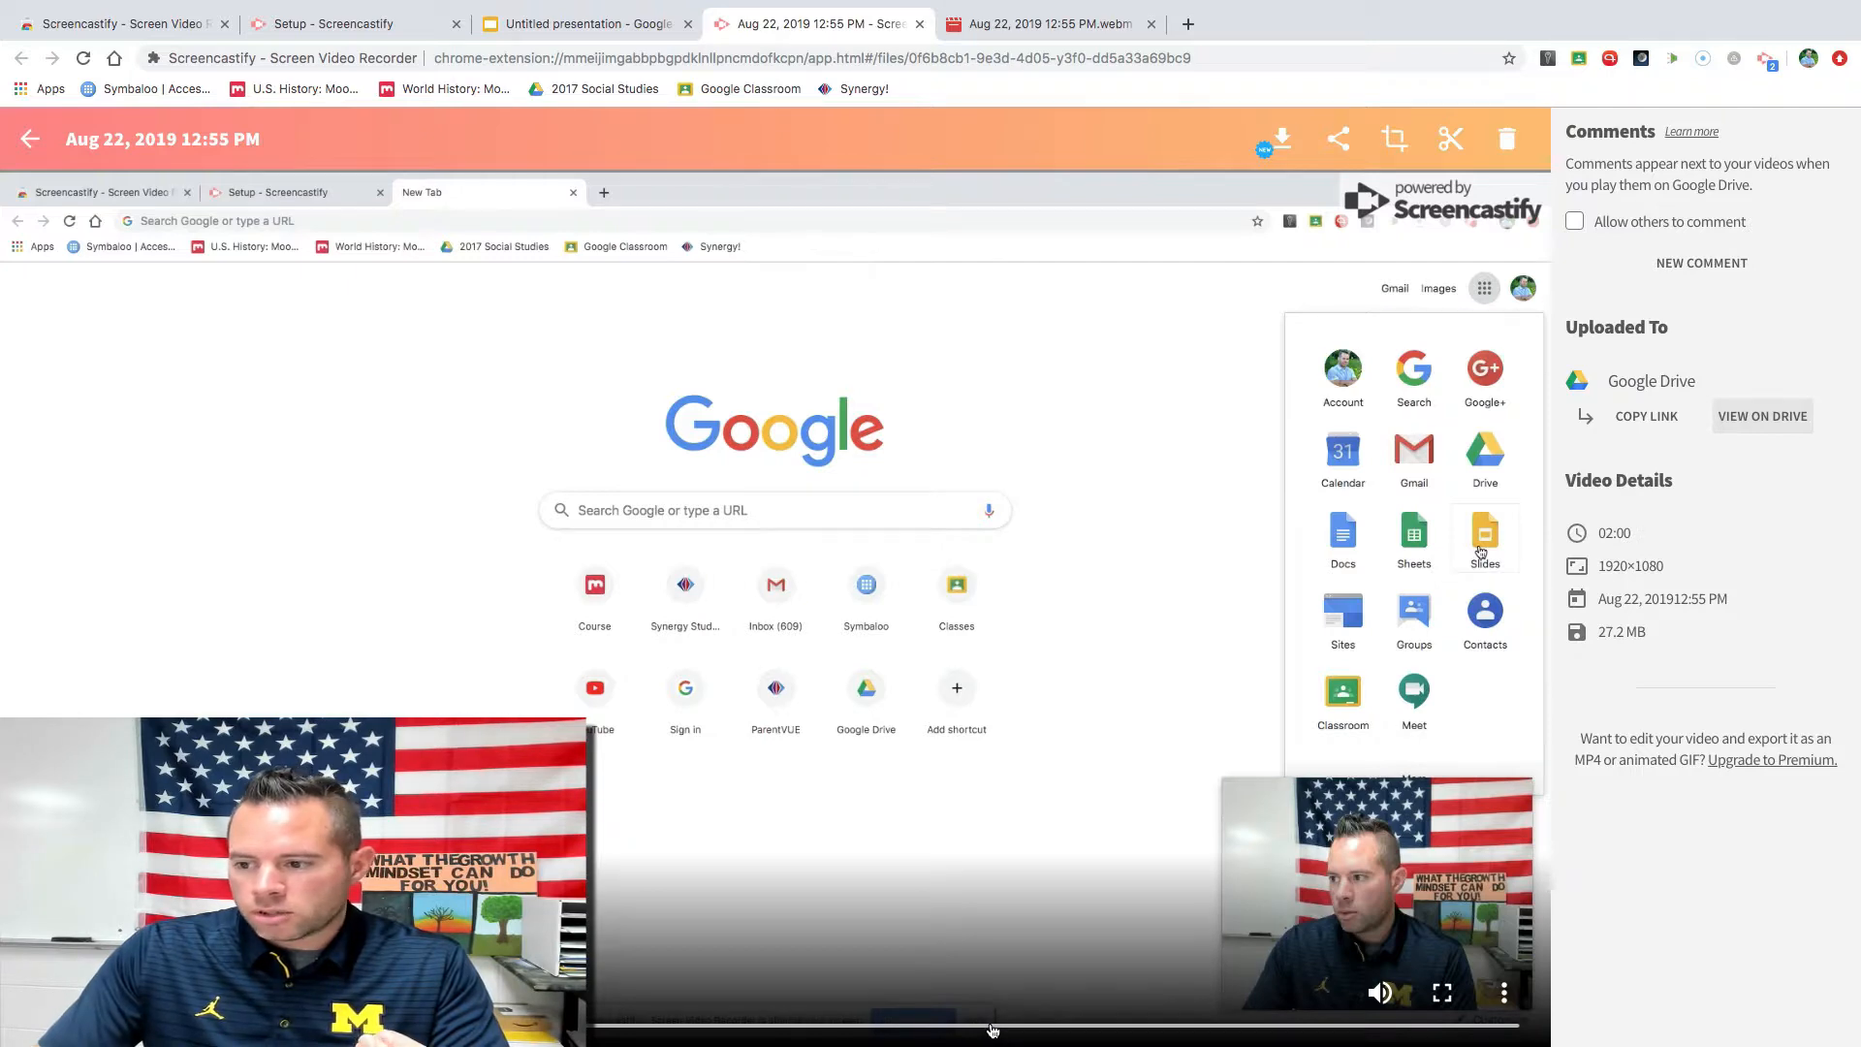
pyautogui.click(991, 1025)
pyautogui.click(1174, 1028)
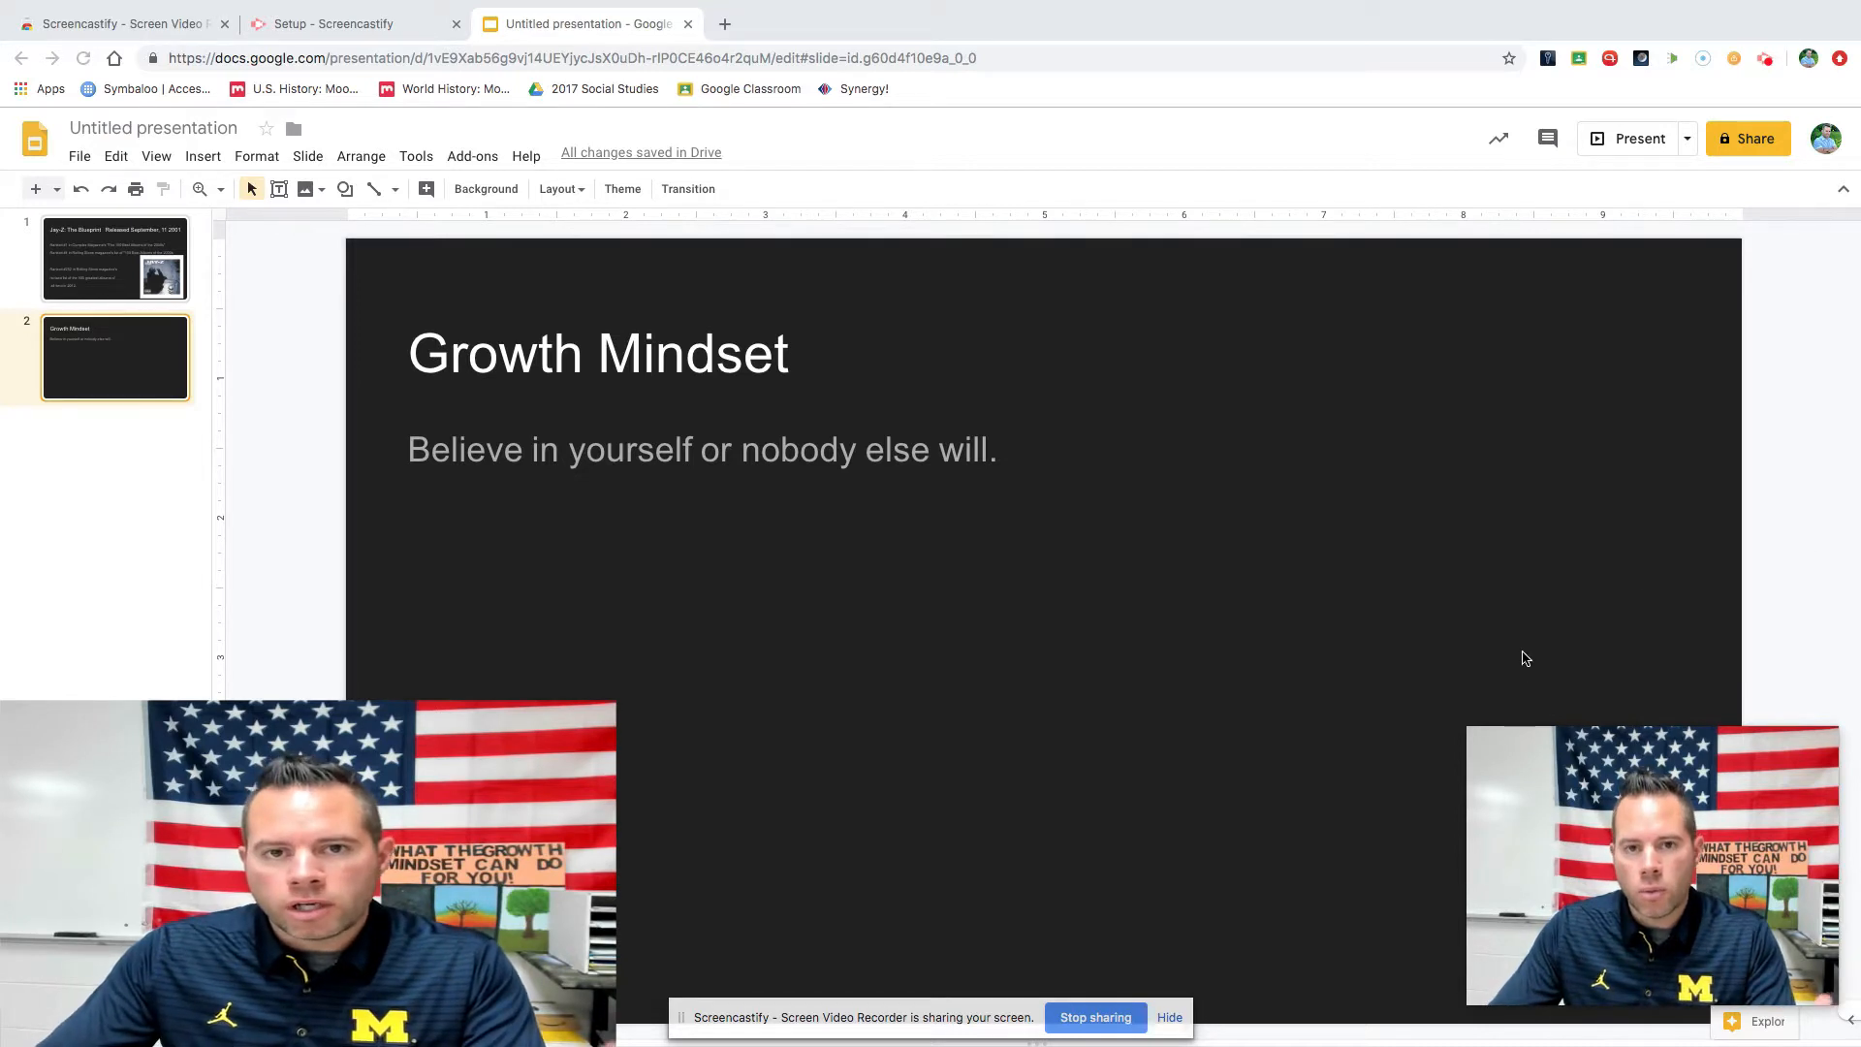
# Hide the screen-sharing notice and present the "Growth Mindset" slide full screen, returning to the editor.
pyautogui.click(1170, 1018)
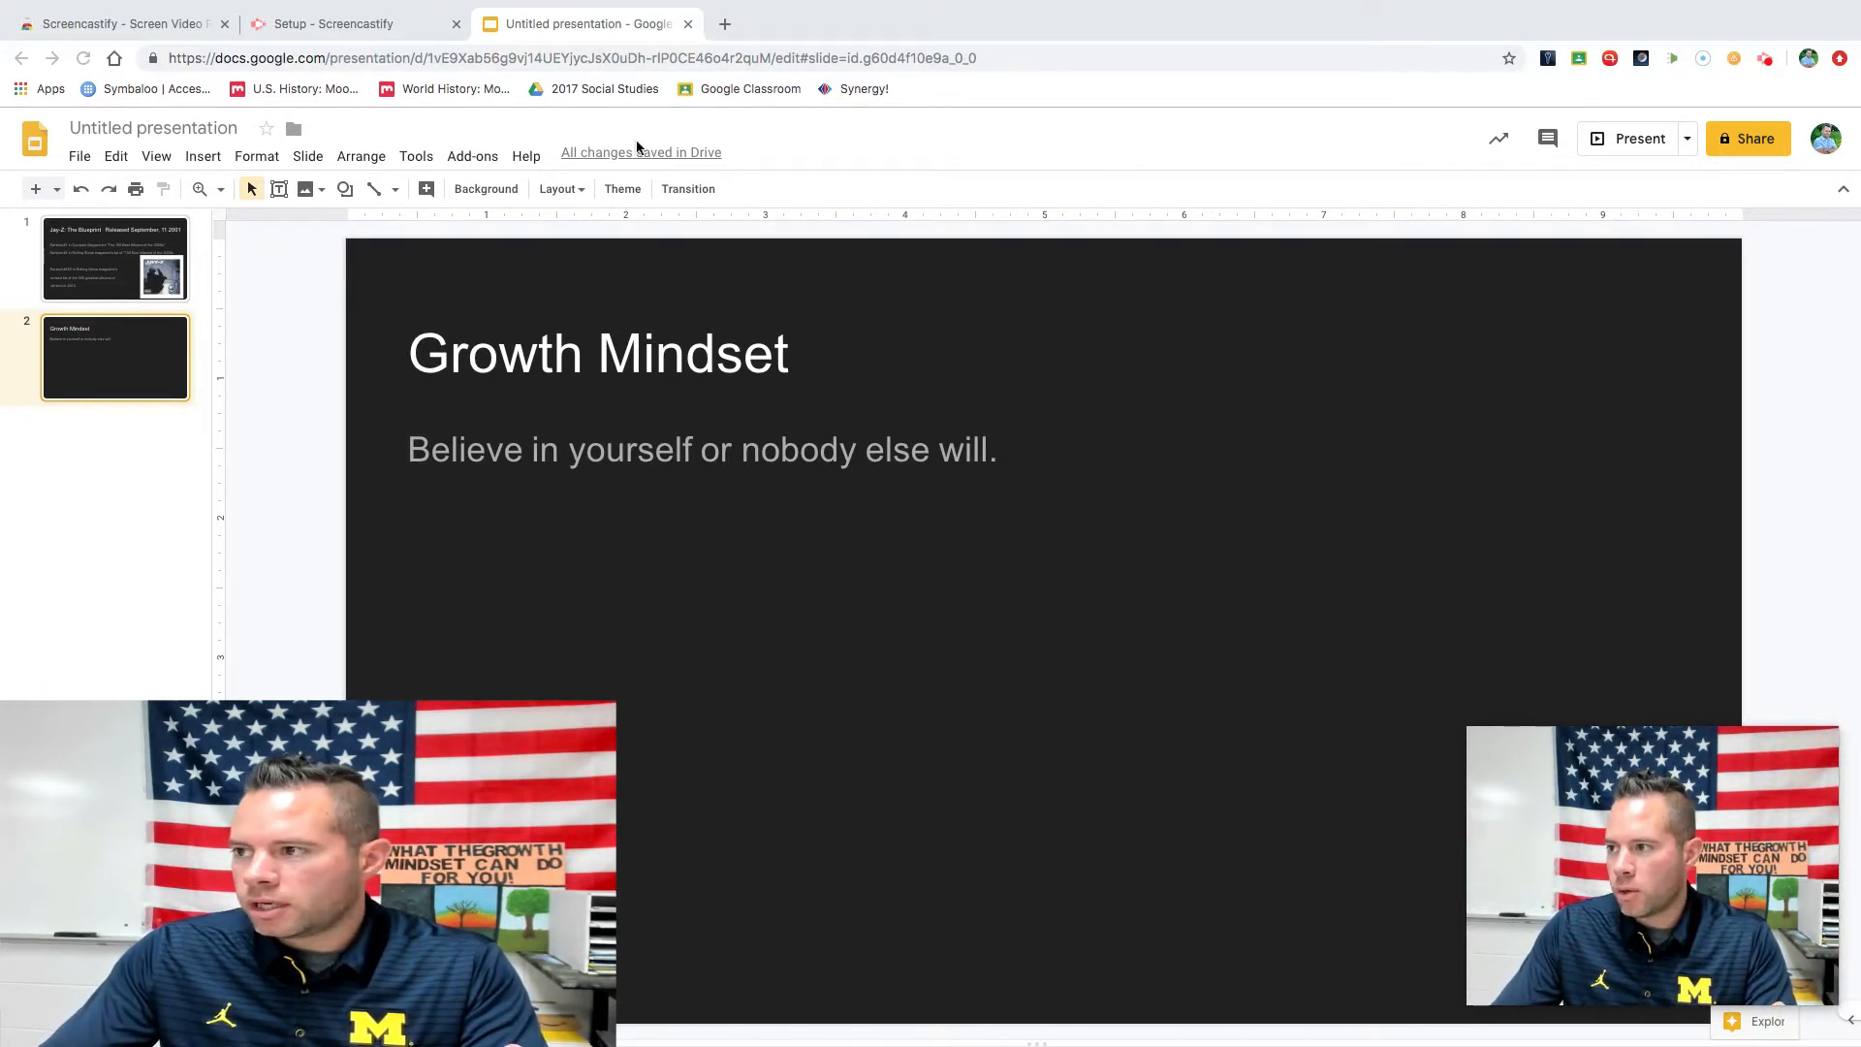
pyautogui.click(1628, 143)
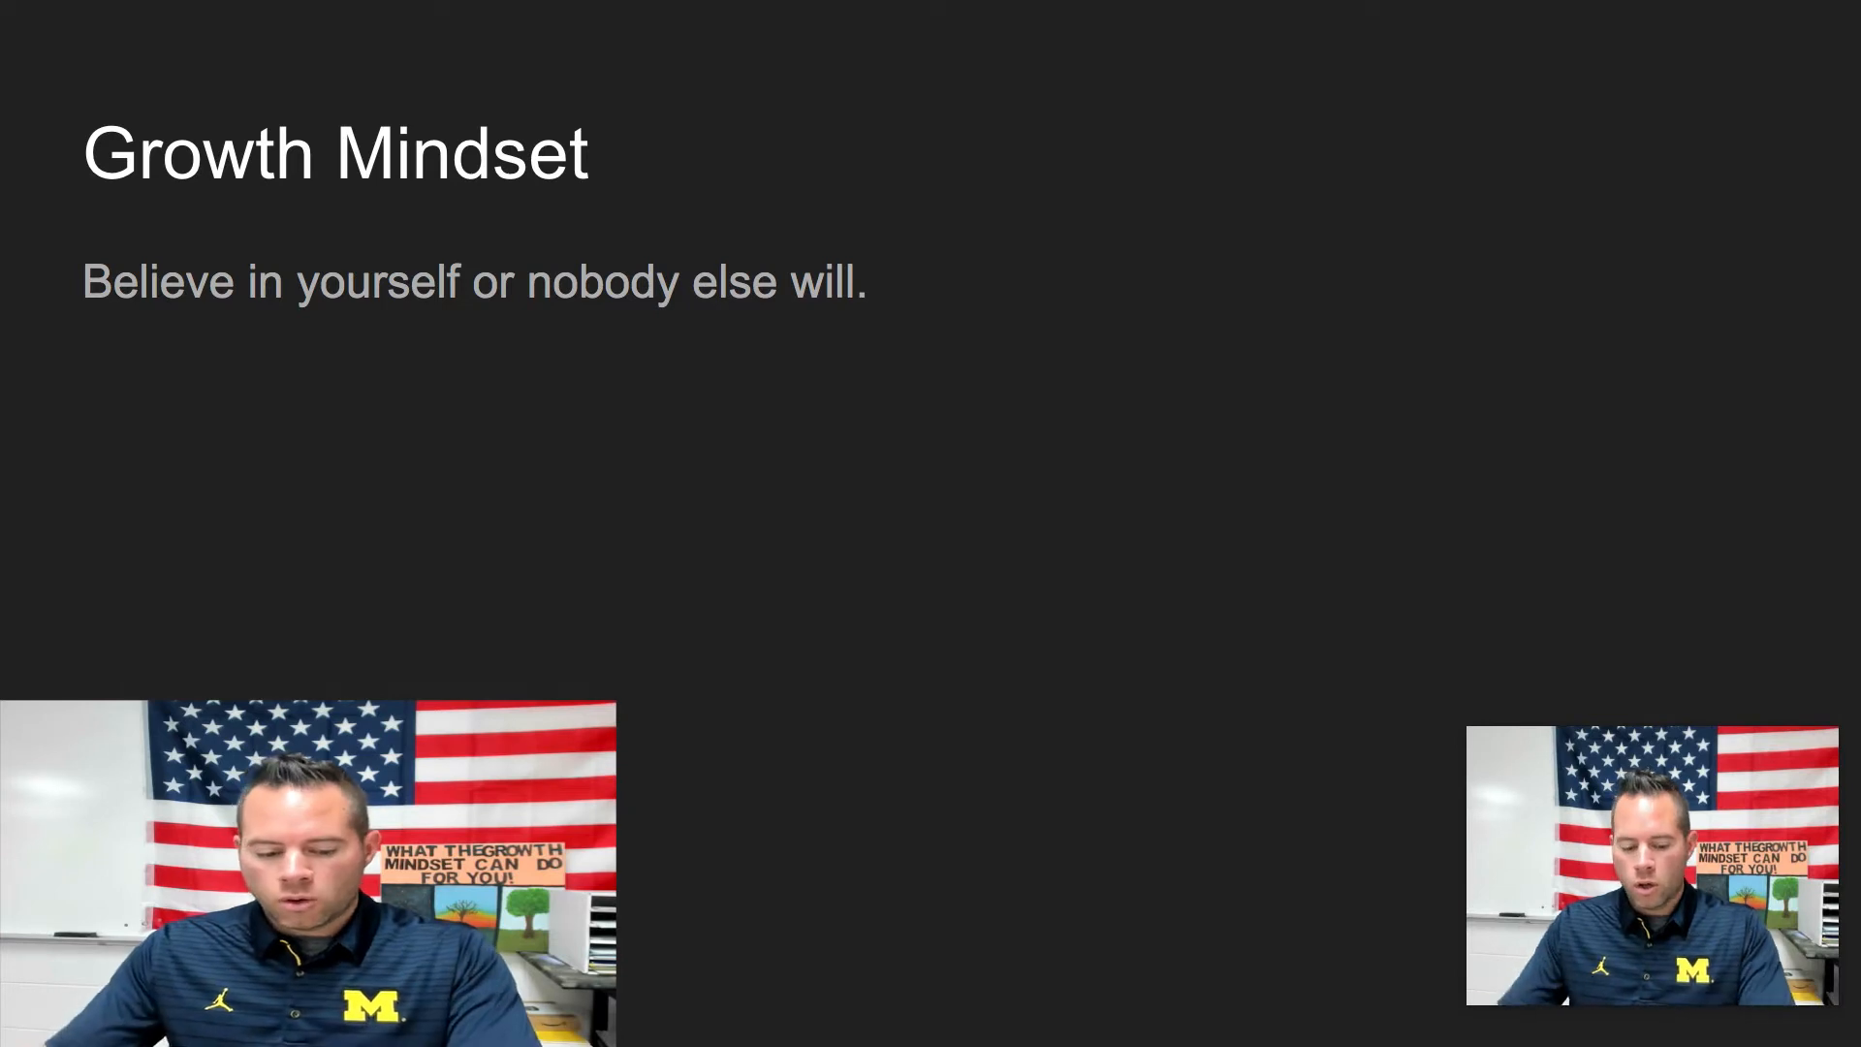
pyautogui.press('Escape')
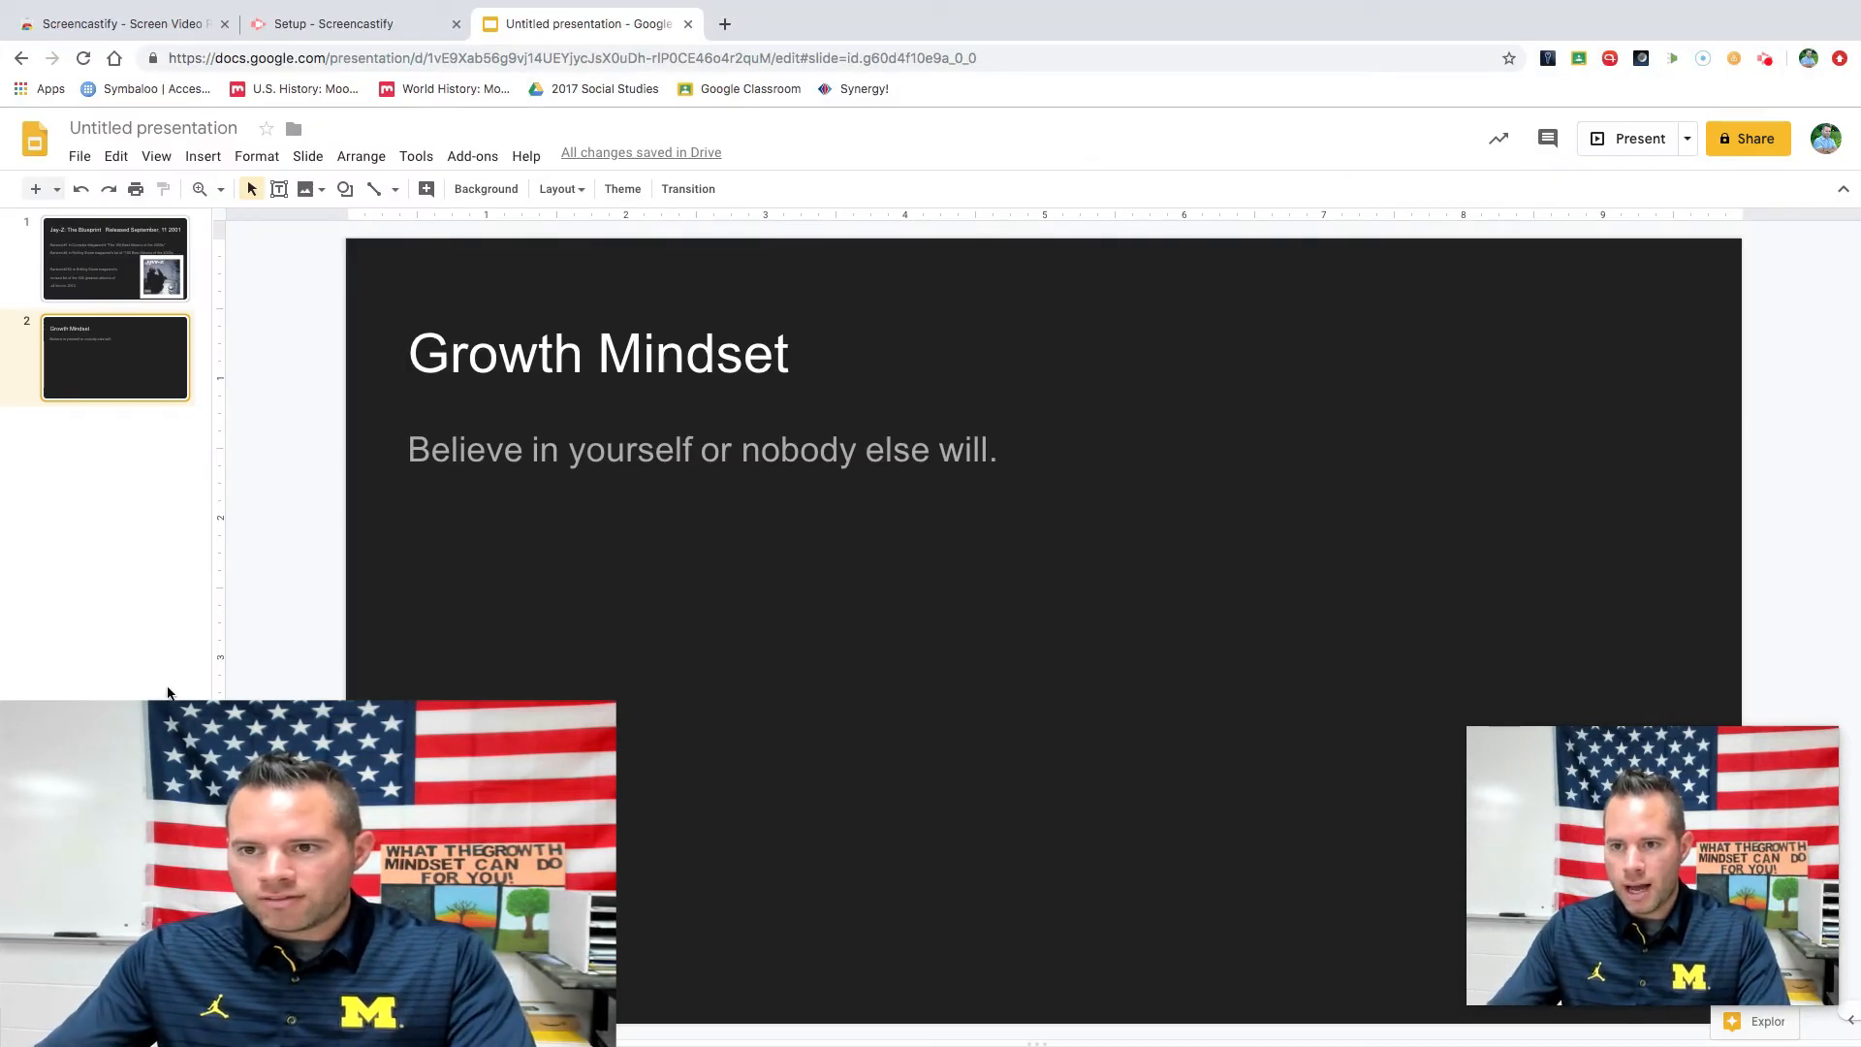